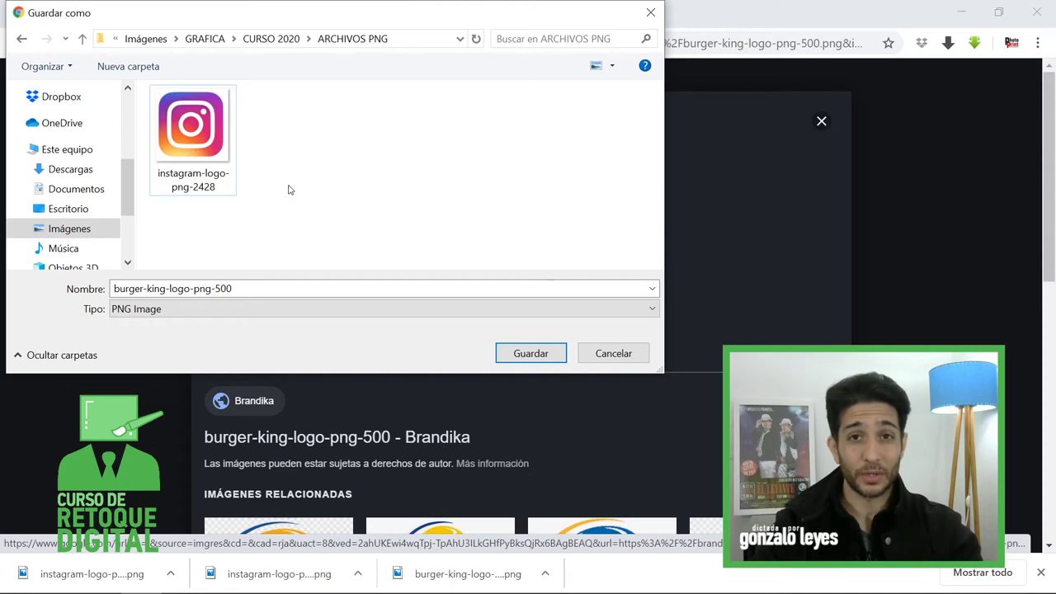
Step: Save the Burger King logo as burger-king-logo-png-500 in PNG Image format in the ARCHIVOS PNG folder
left_click(257, 288)
key("ctrl+a")
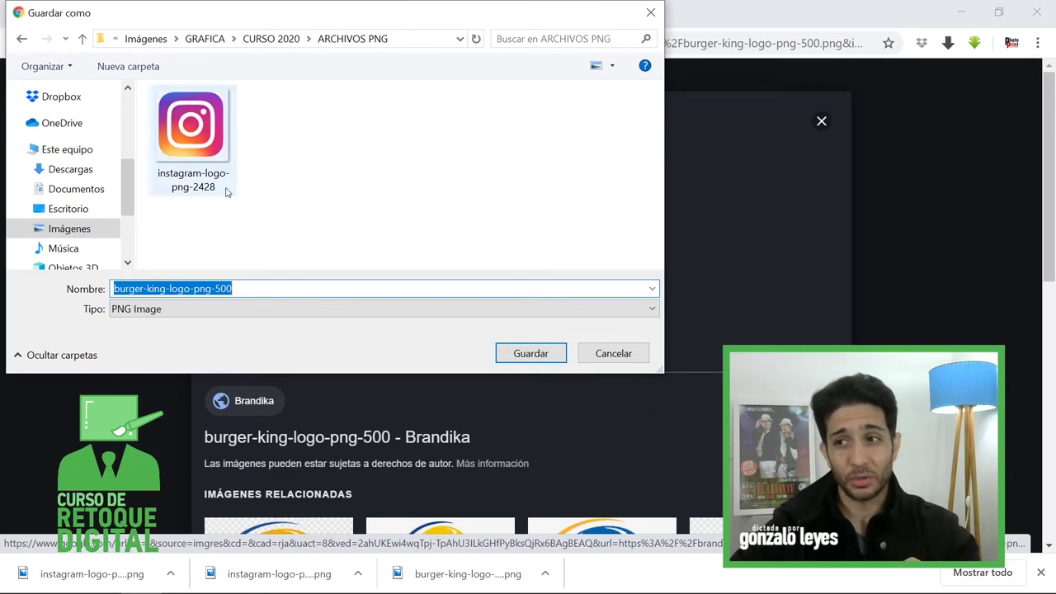
left_click(178, 315)
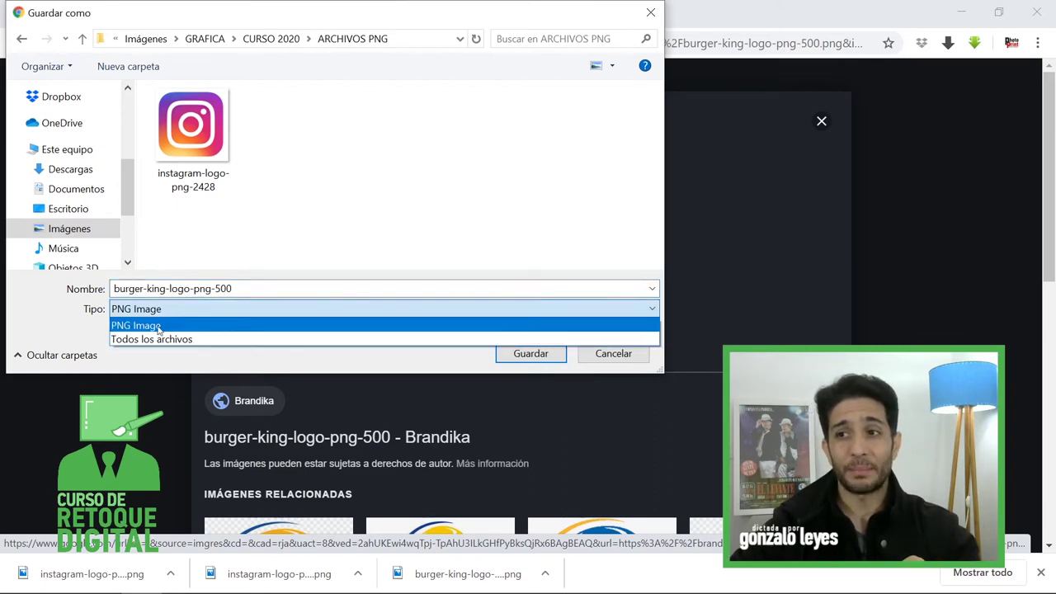
left_click(159, 326)
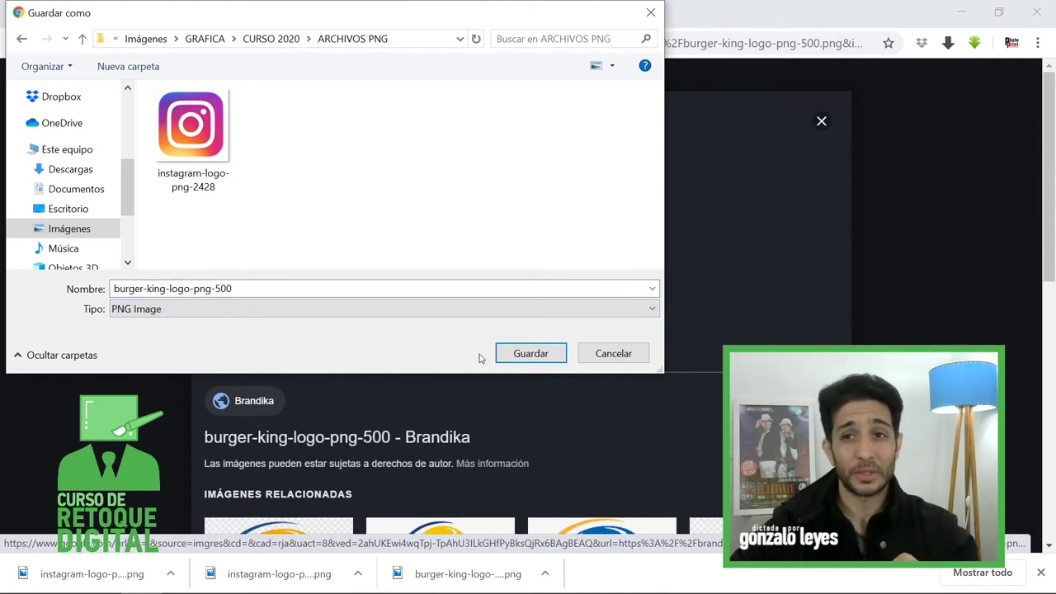
left_click(531, 353)
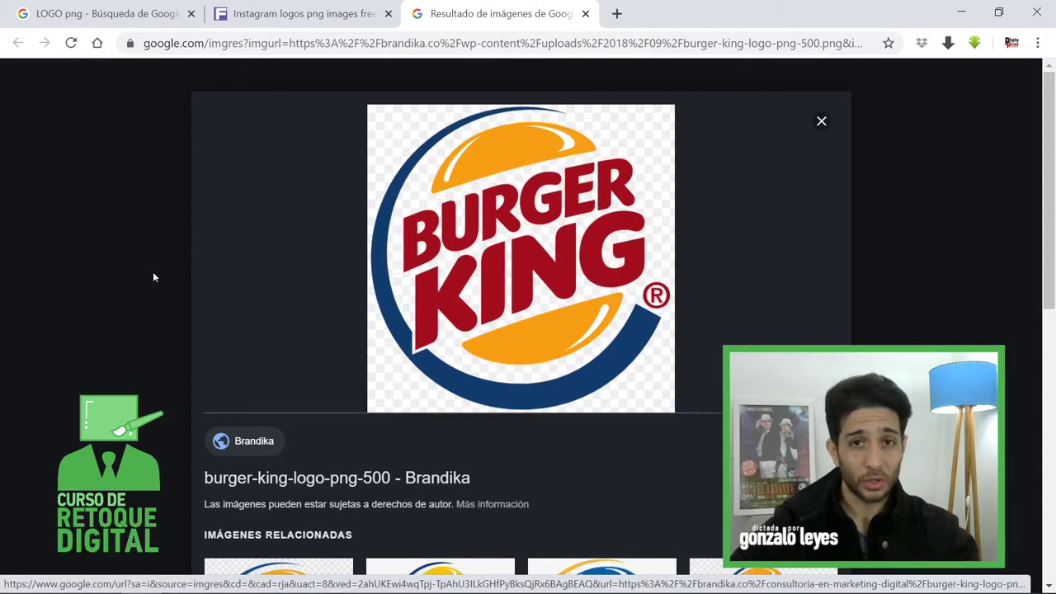
Step: Switch to Photoshop and create a new document with its width set to 1080 pixels
key("ctrl+1")
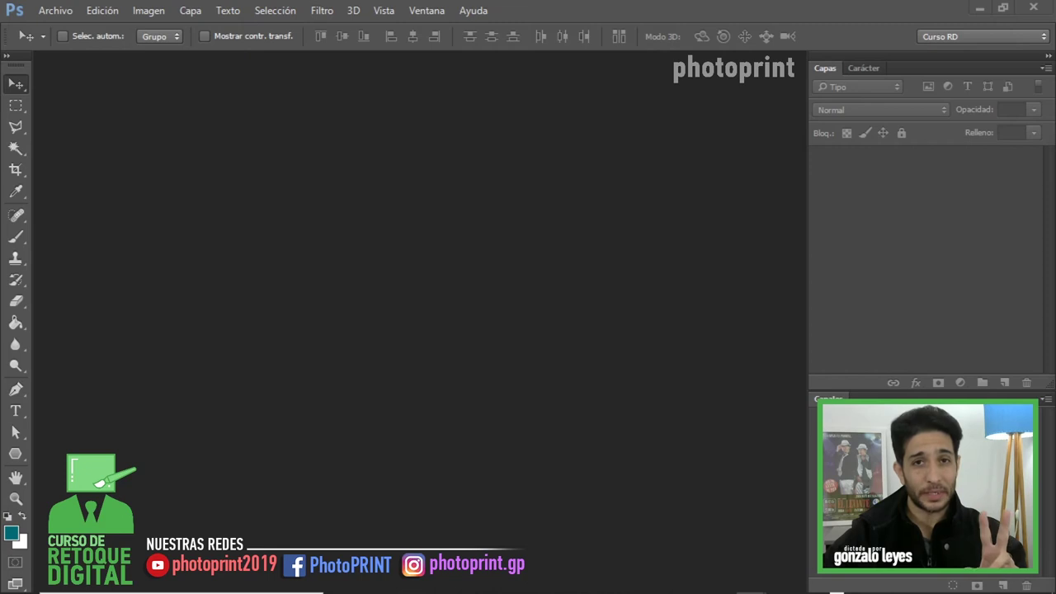
left_click(56, 11)
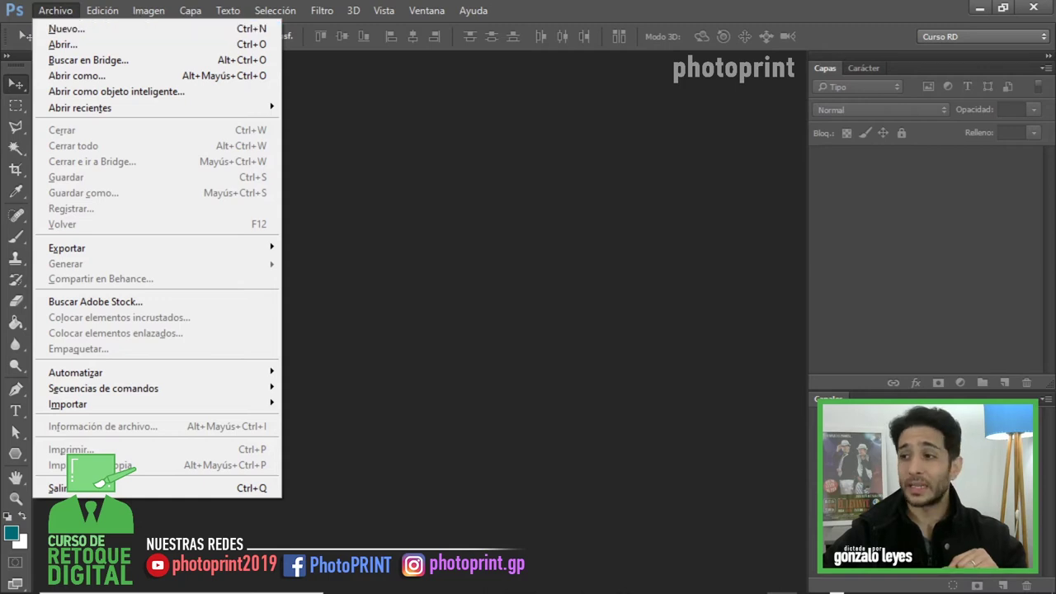
key("Escape")
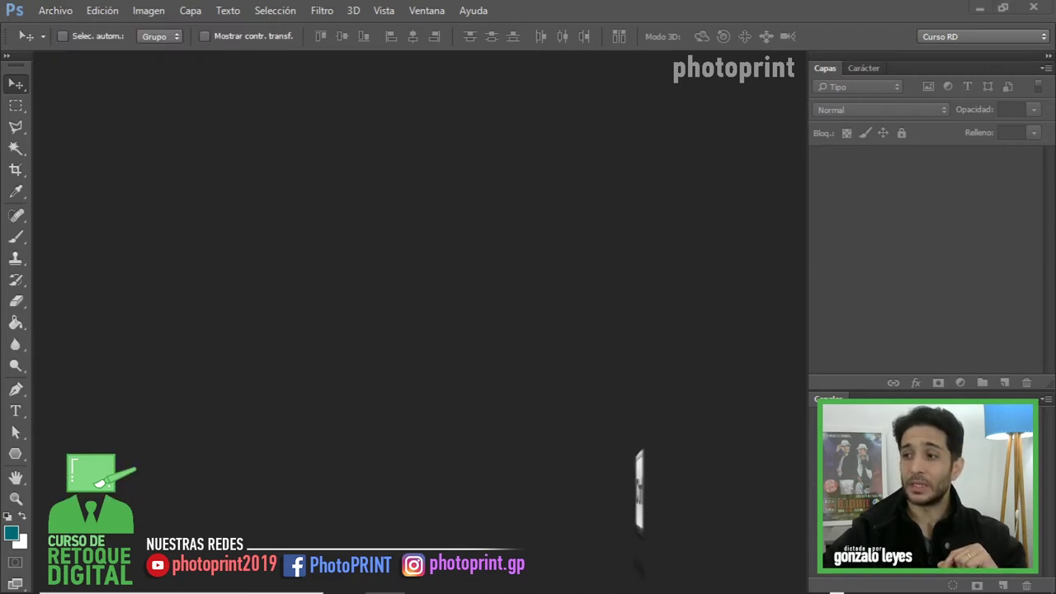
left_click(56, 10)
left_click(58, 29)
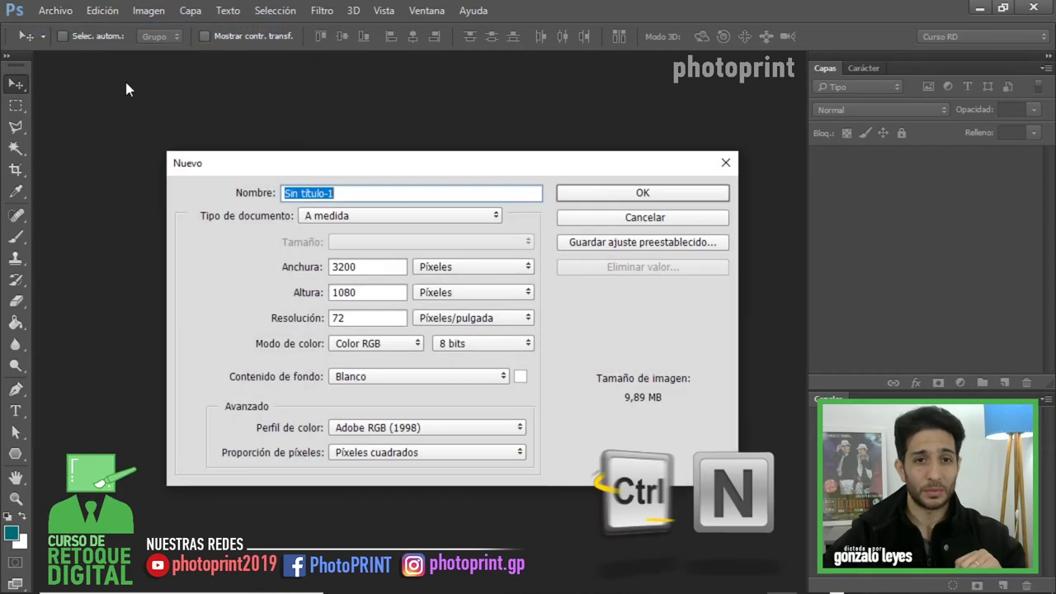
double_click(393, 266)
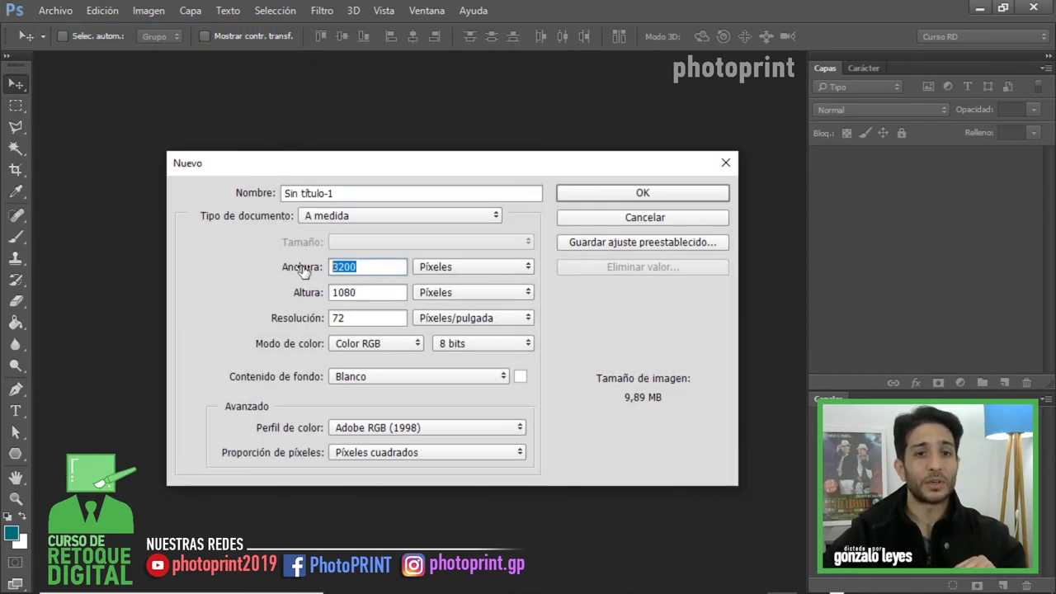
type("1080")
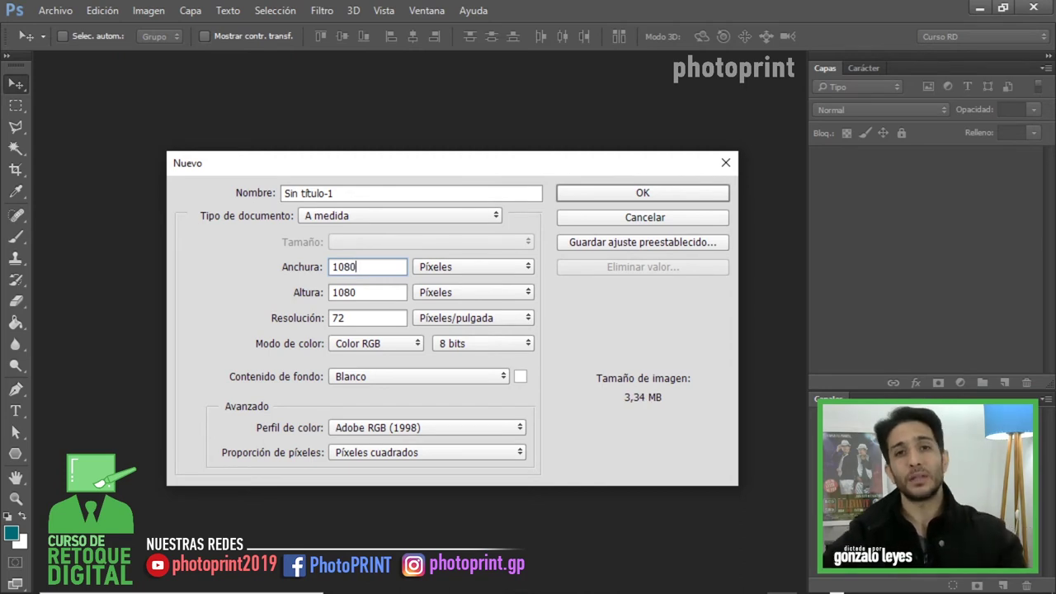
left_click(633, 194)
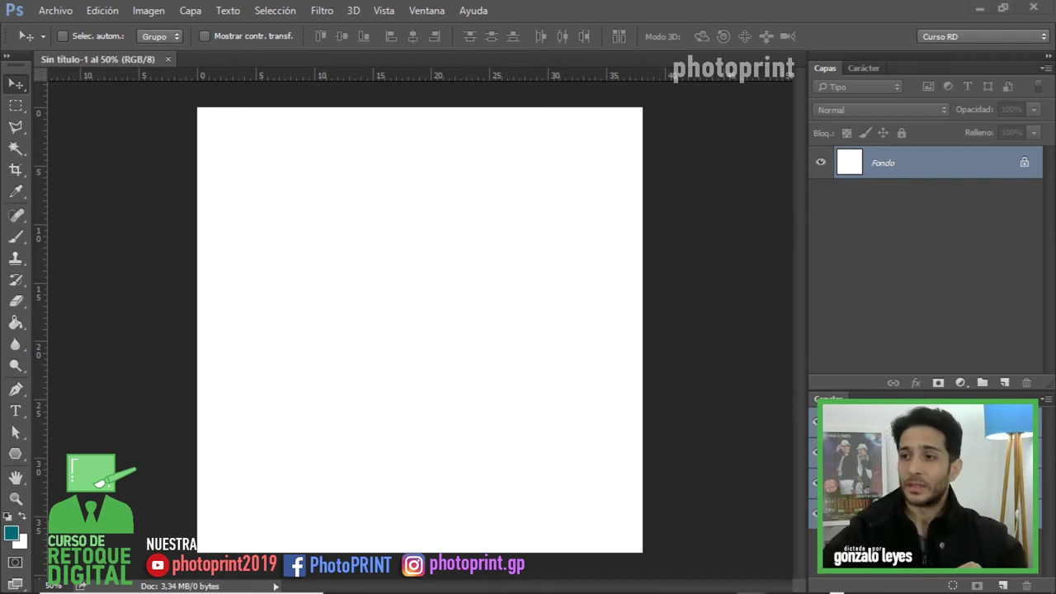
Step: Place the DM_5 exhaust image in the new document and scale it proportionally to about 48.10%
left_click_drag(790, 580, 452, 295)
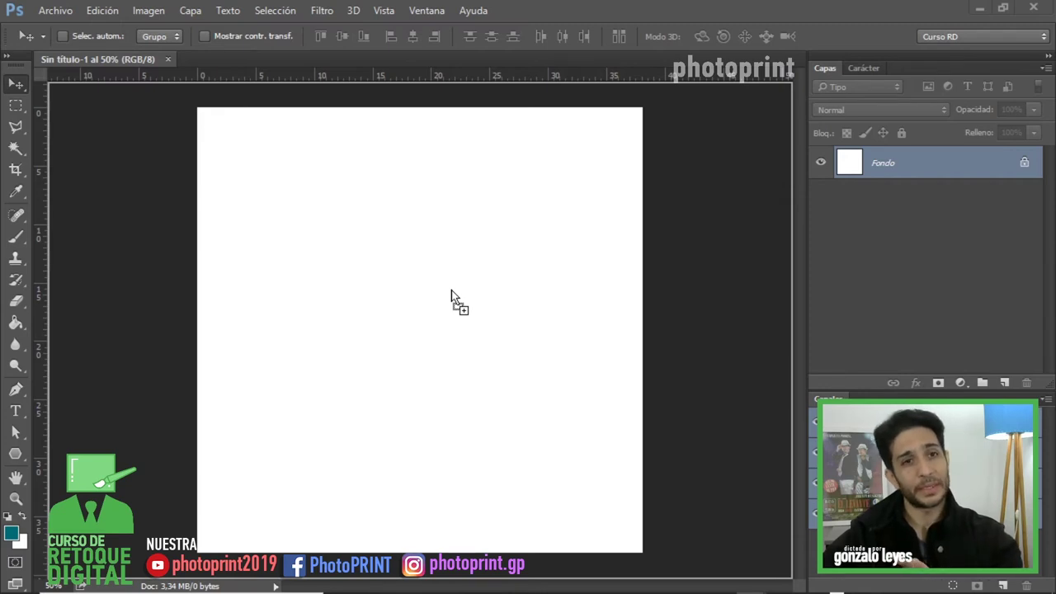
left_click_drag(451, 293, 523, 262)
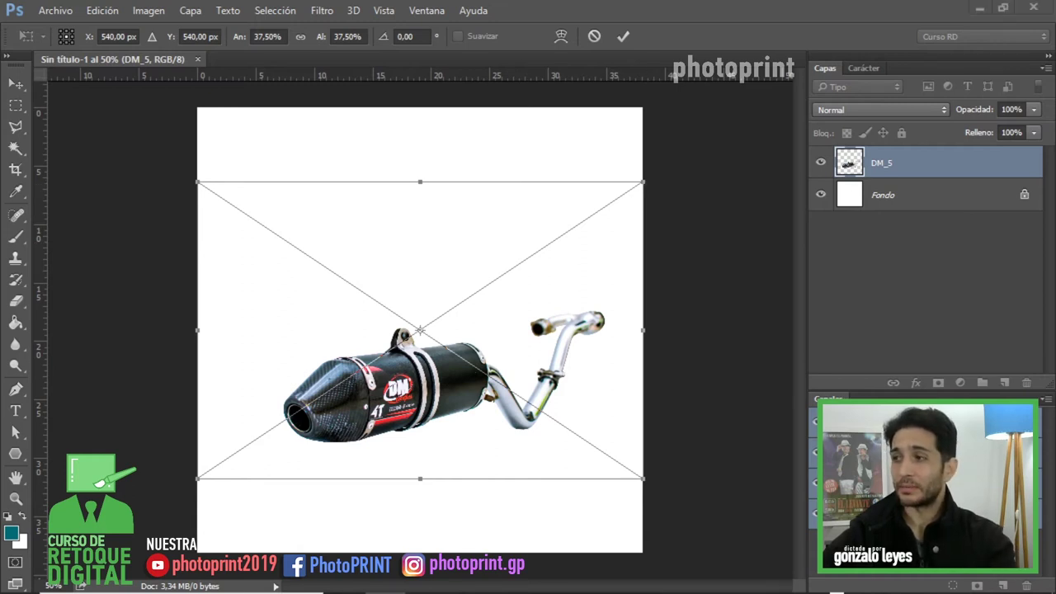
key("shift")
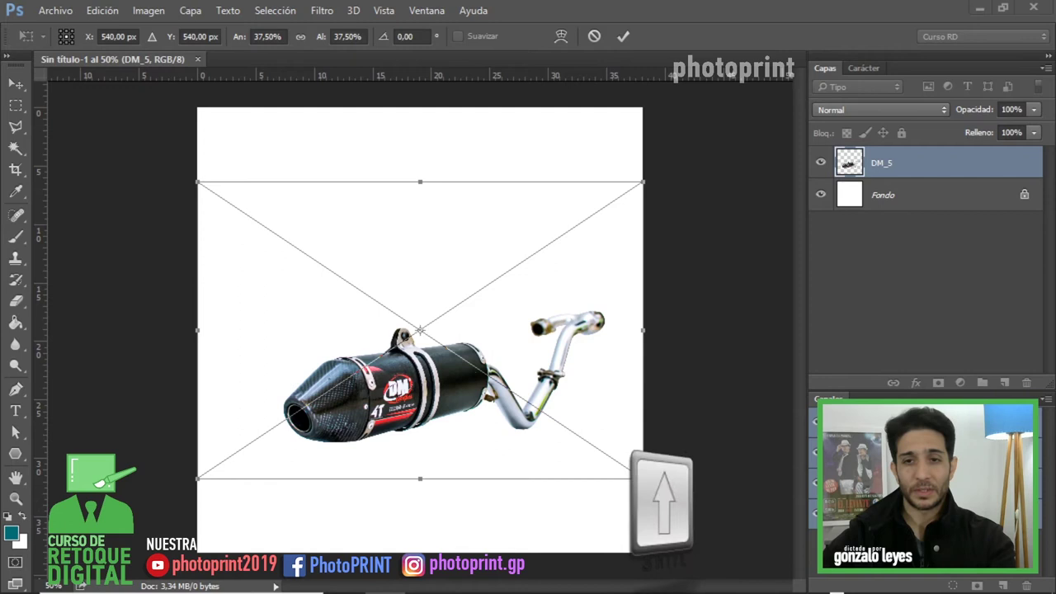
left_click_drag(639, 180, 666, 165)
left_click_drag(194, 164, 119, 100)
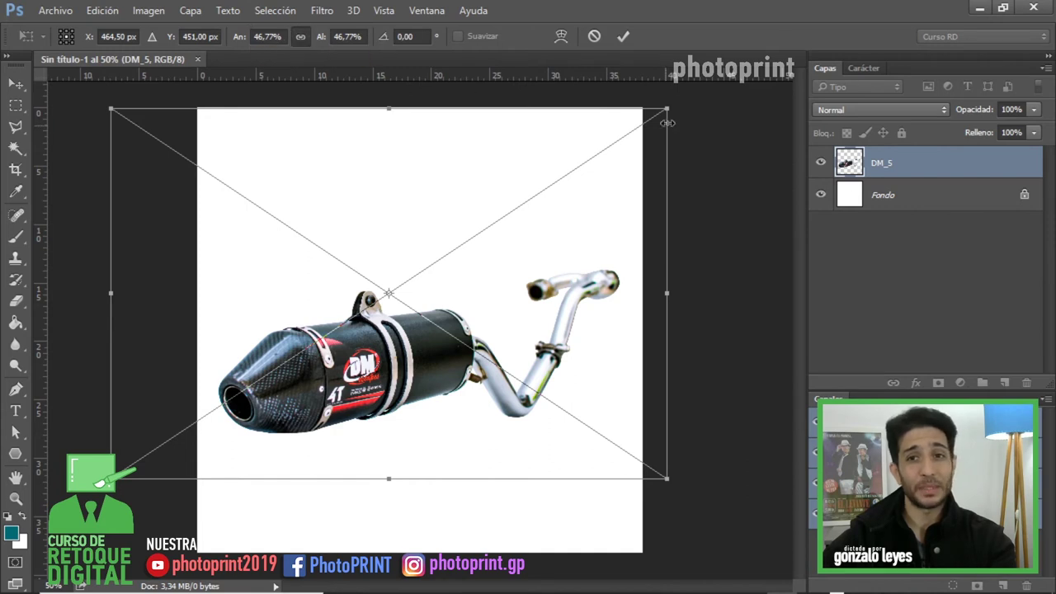
mouse_move(672, 110)
left_mouse_down()
mouse_move(524, 204)
mouse_move(701, 92)
mouse_move(606, 142)
mouse_move(690, 103)
mouse_move(683, 98)
left_mouse_up()
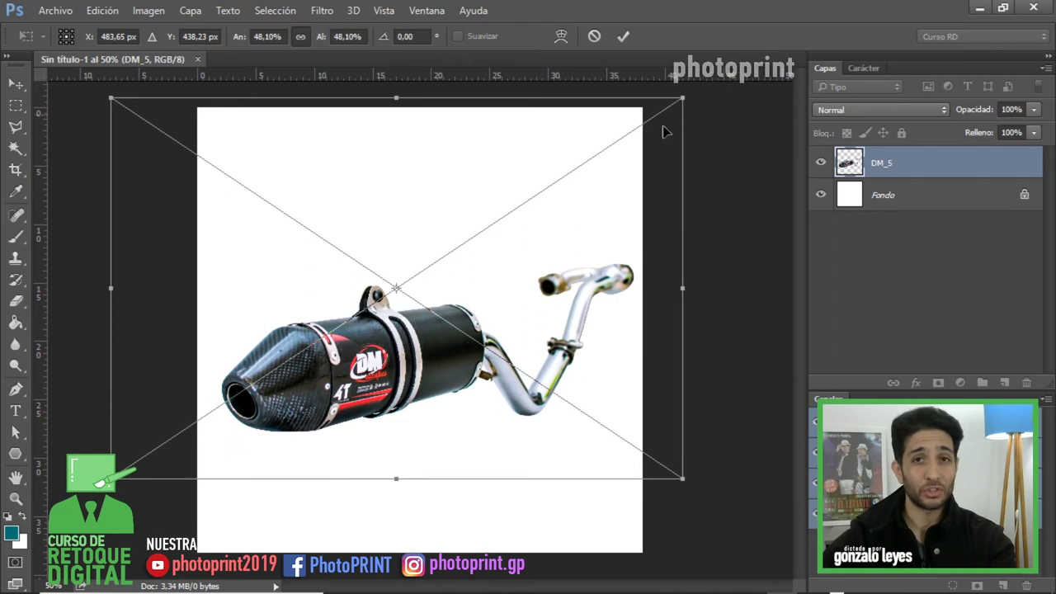
key("Return")
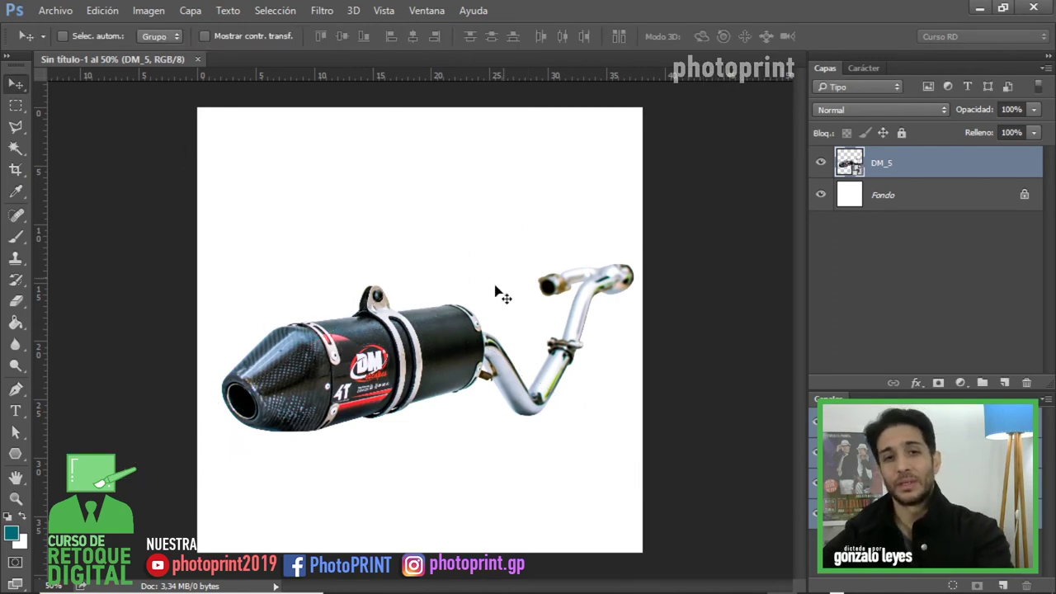
Step: Move the exhaust toward the canvas's lower edge, hiding and re-showing the Fondo layer to check its transparent background
left_click_drag(423, 368, 421, 413)
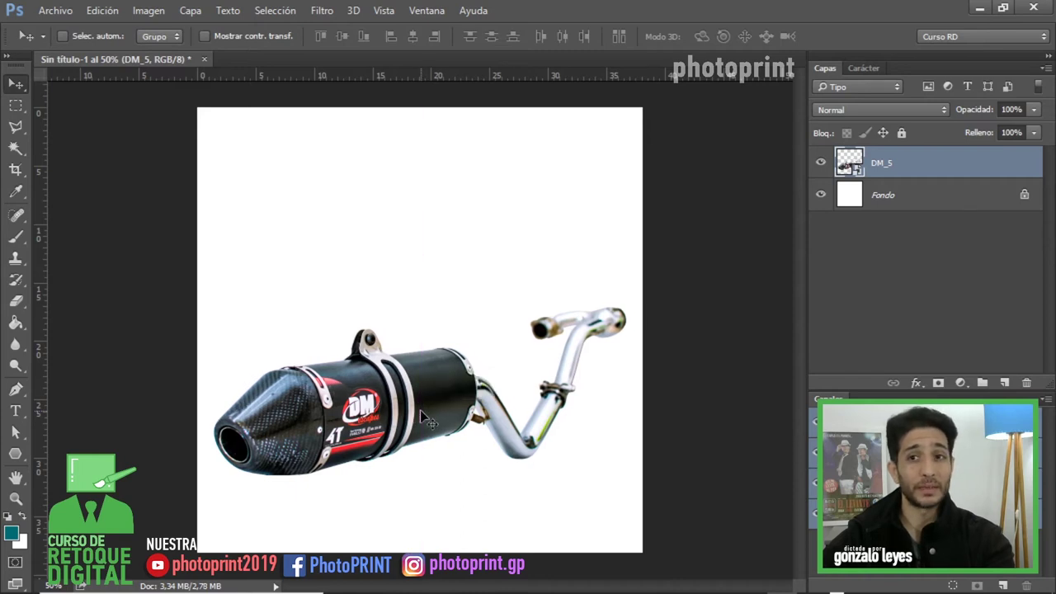
left_click(820, 197)
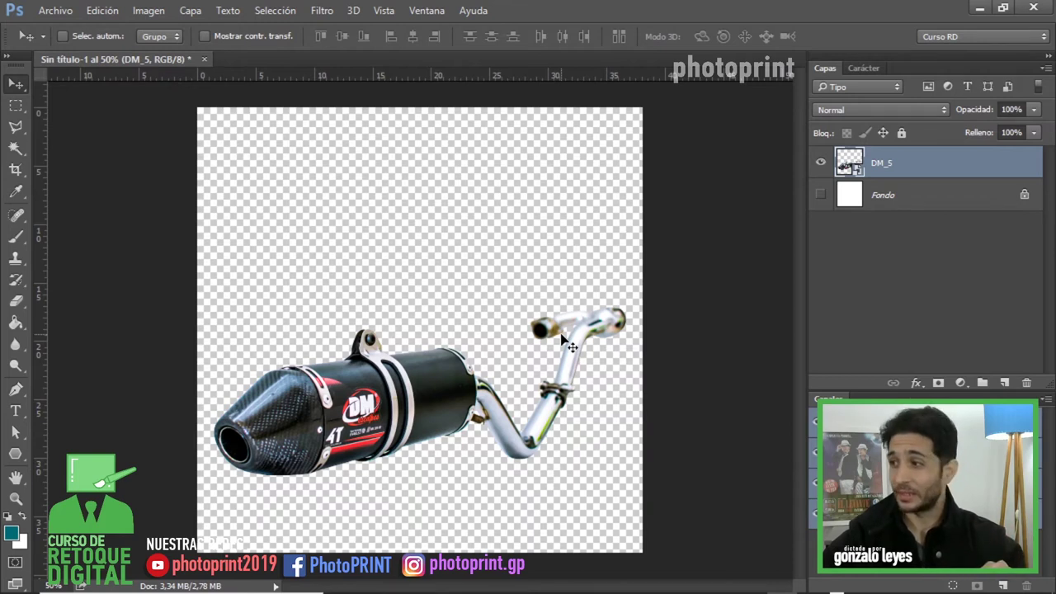
left_click_drag(473, 368, 467, 425)
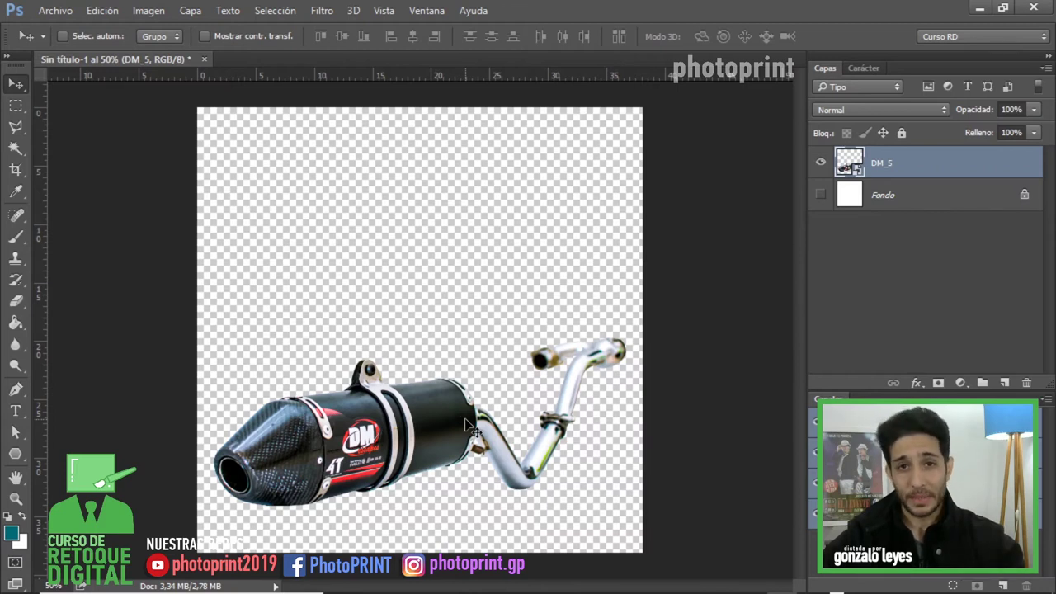
left_click(820, 194)
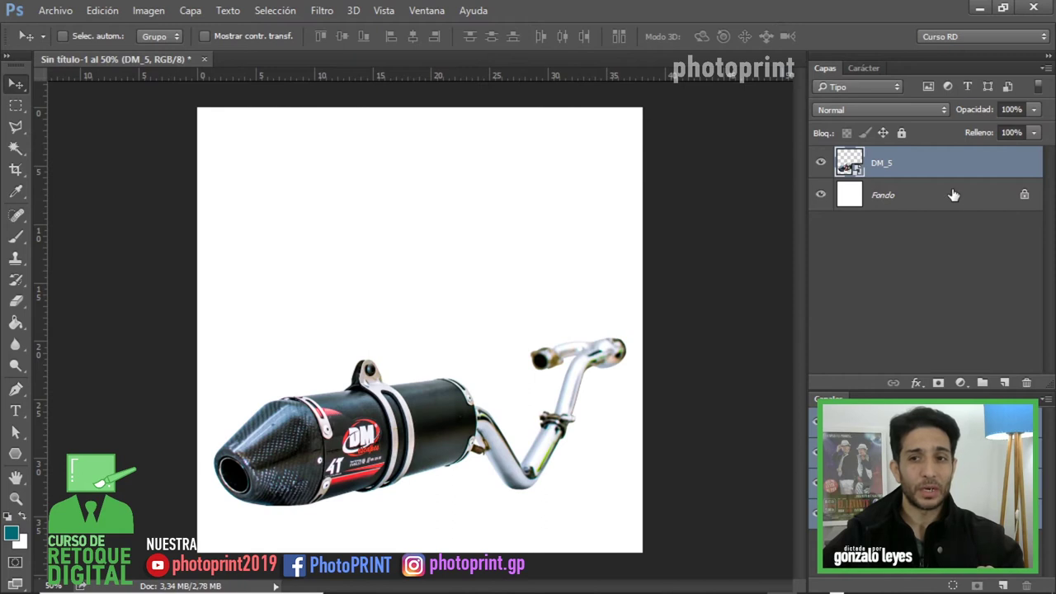
Step: Fill the Fondo layer with the teal foreground colour using the Paint Bucket
left_click(924, 203)
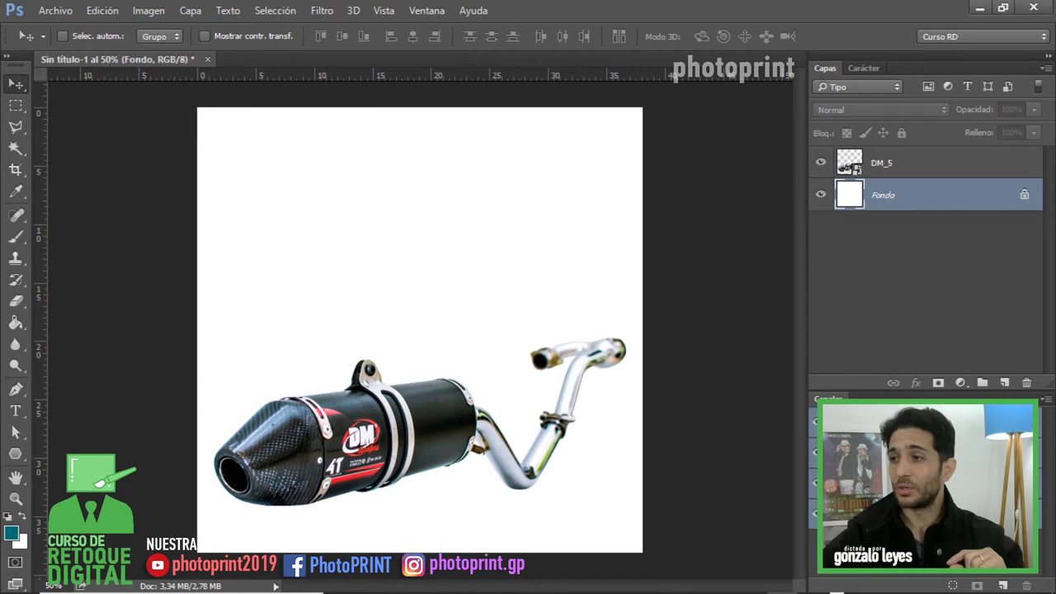
left_click(16, 323)
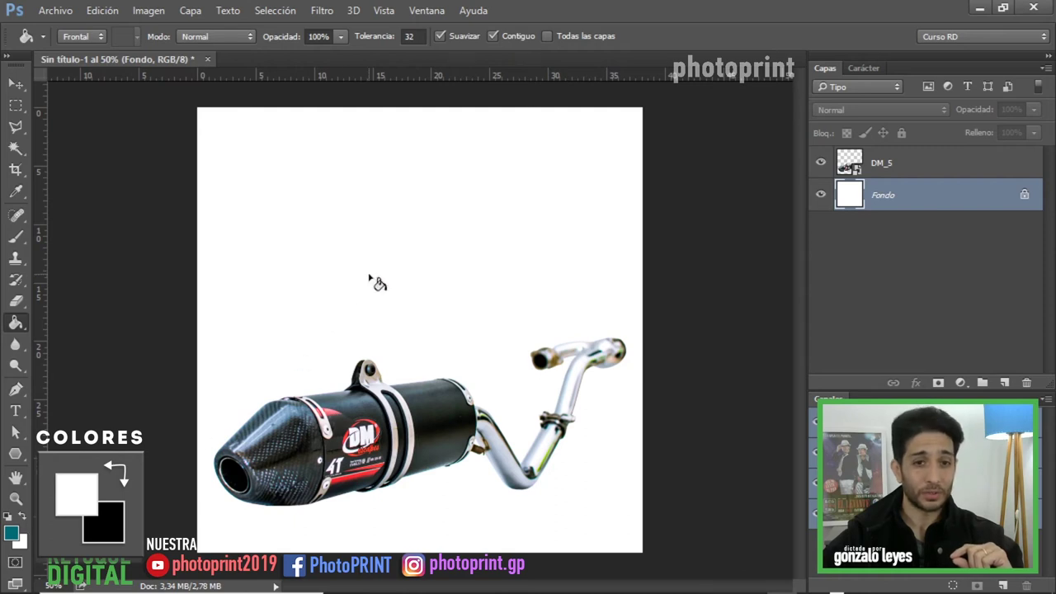
left_click(503, 264)
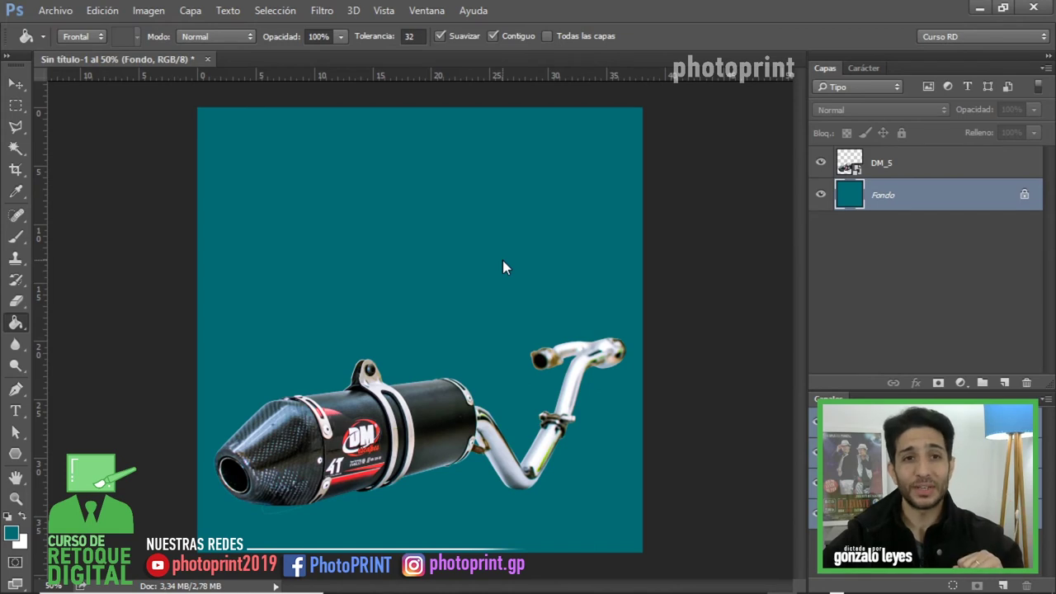
Step: Set the foreground colour to black (000000) and fill the Fondo layer with it using the Paint Bucket
left_click(12, 532)
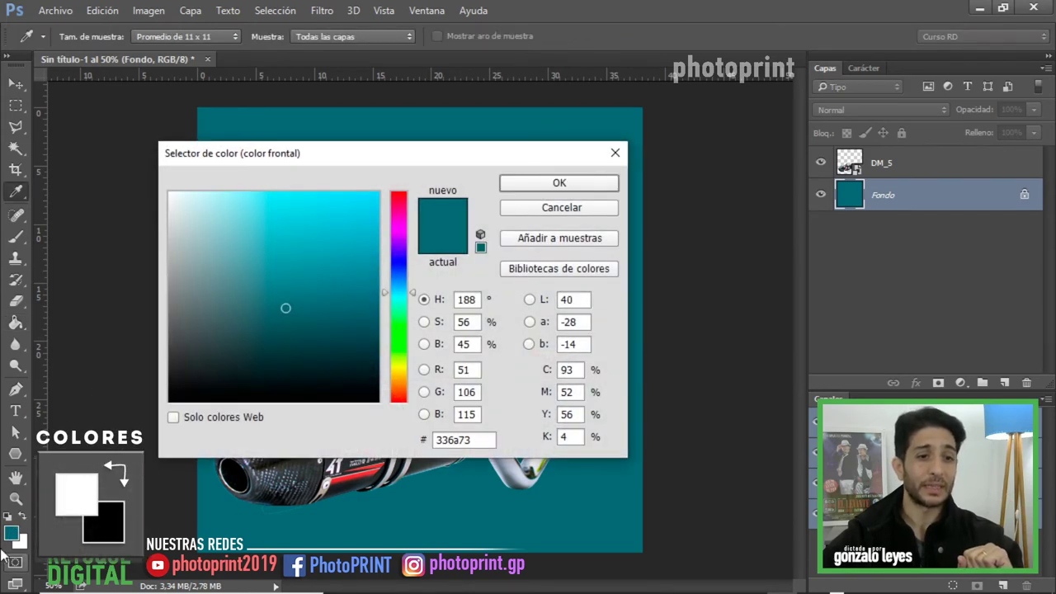
left_click_drag(288, 302, 152, 404)
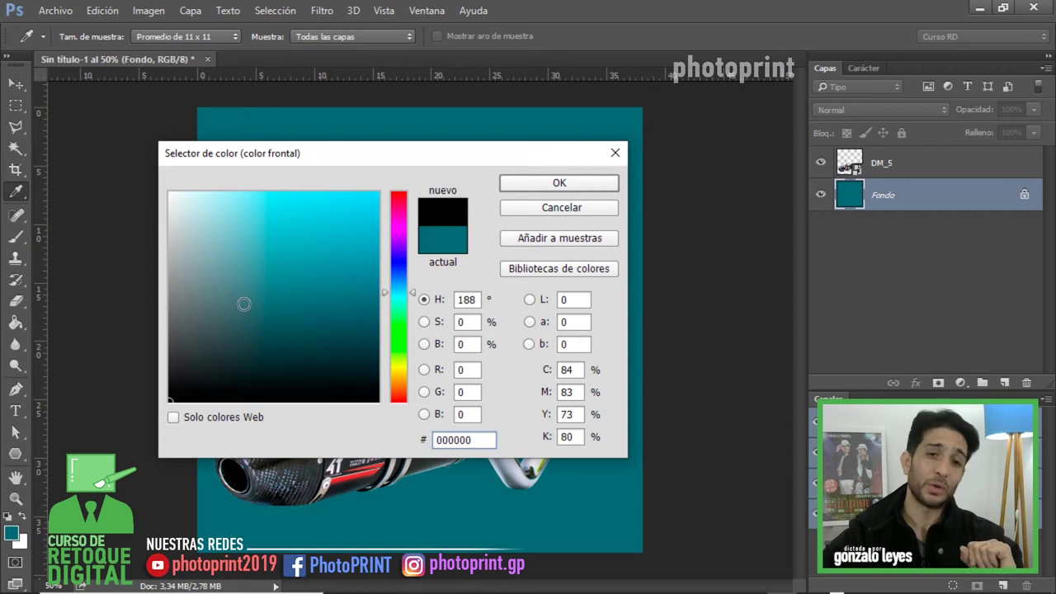
left_click(565, 182)
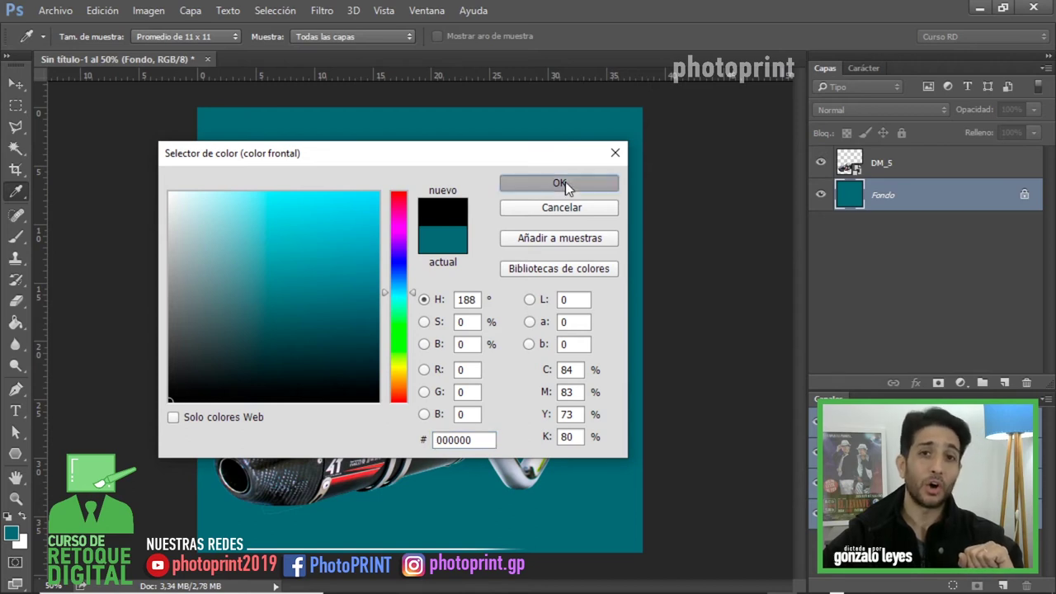
key("g")
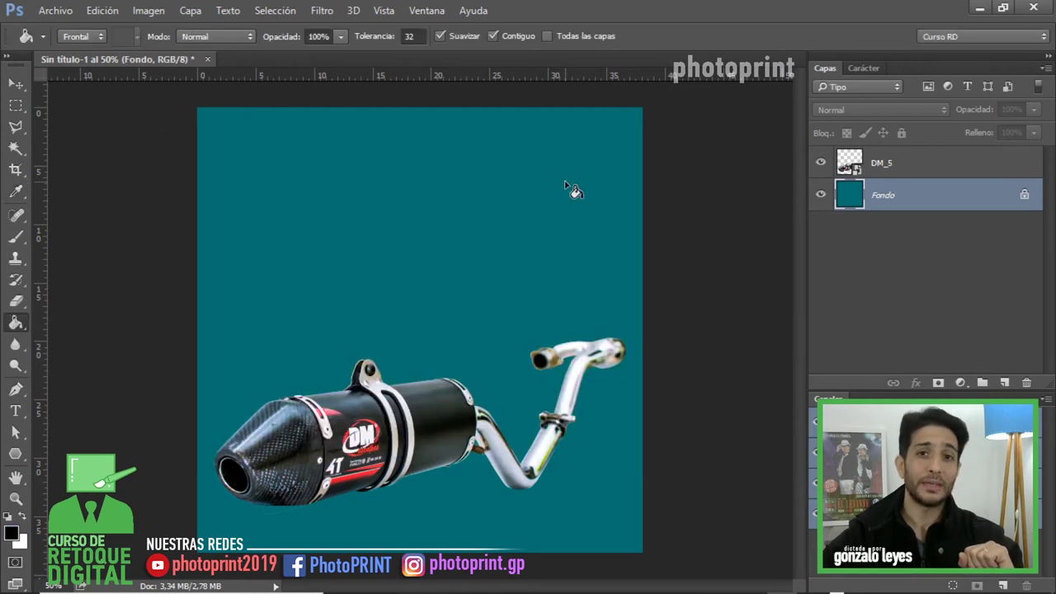
left_click(451, 292)
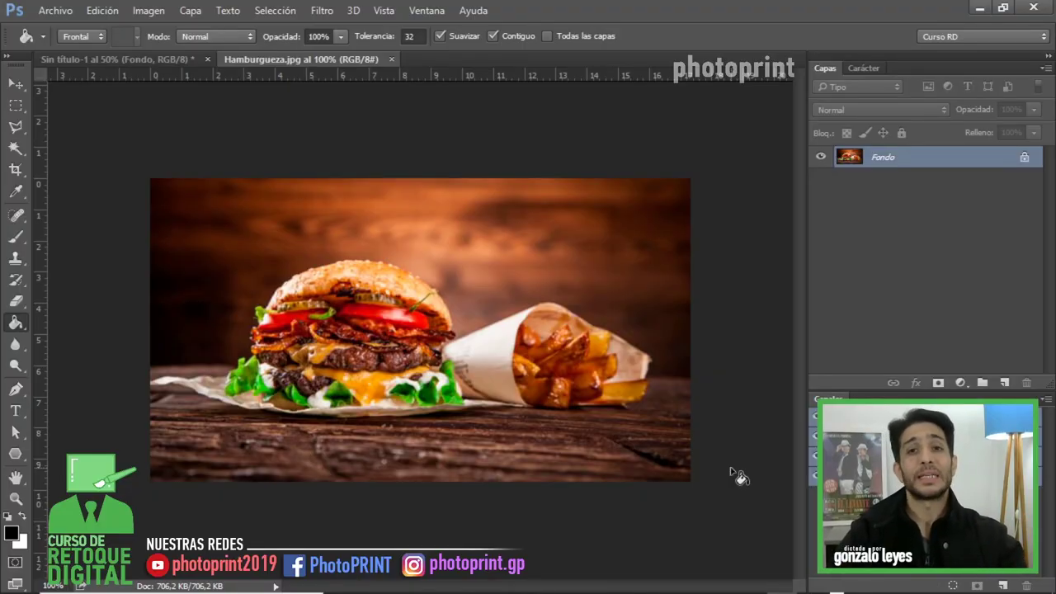
Step: Place burger-king-logo-png-500 on the Hamburgueza.jpg photo, scale it proportionally to about 17.70% and move it to the empty area above the fries
key("v")
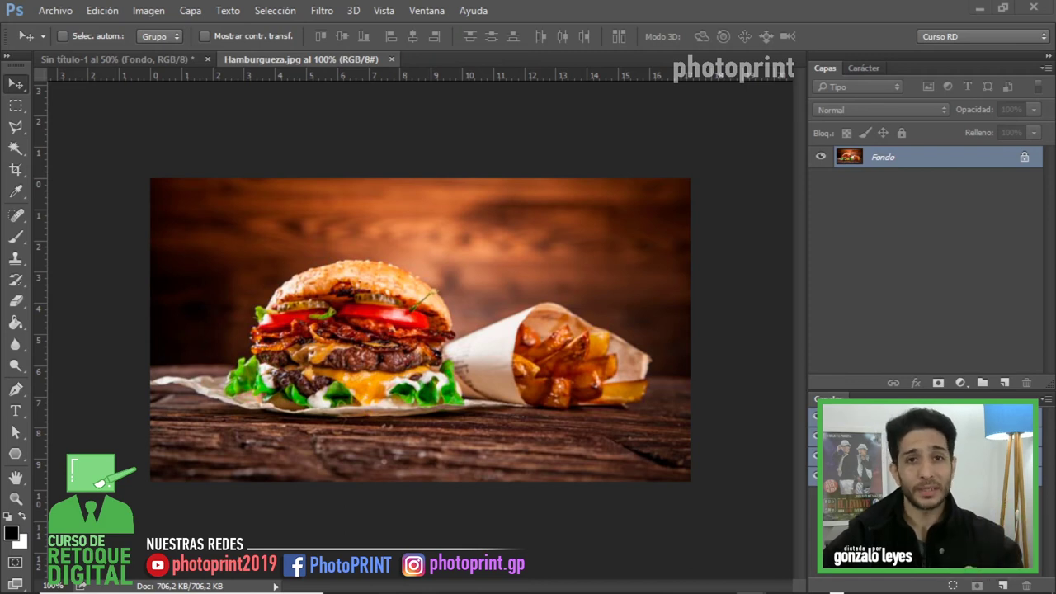
left_click_drag(955, 304, 771, 257)
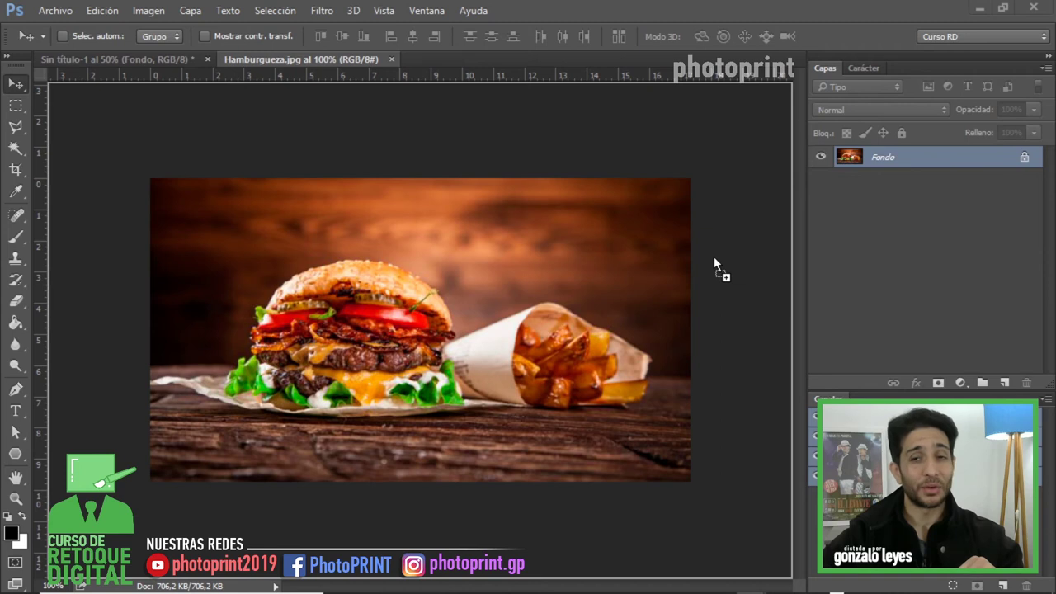
left_click_drag(561, 265, 532, 270)
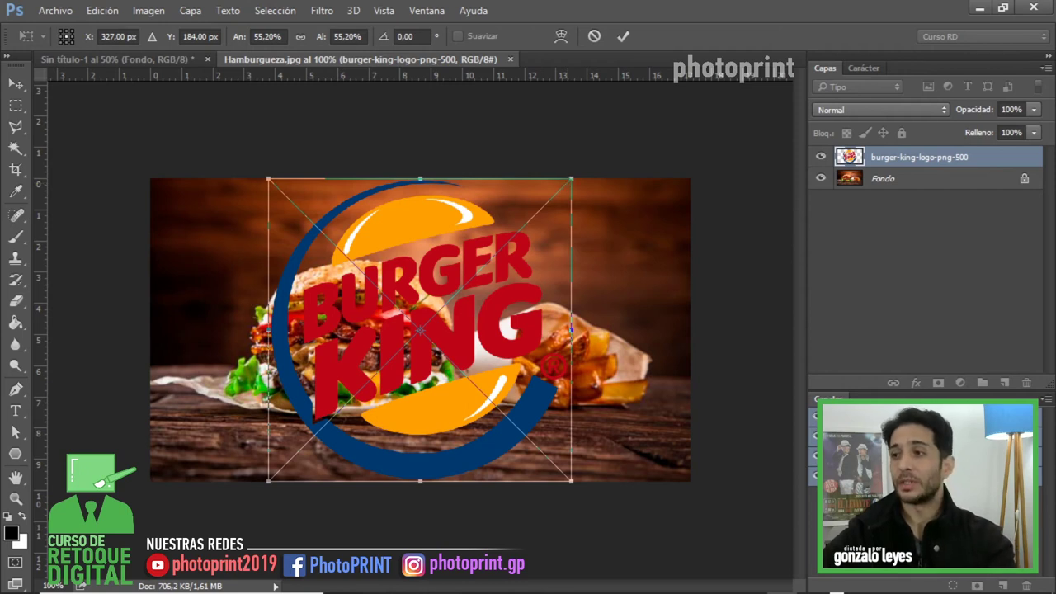
key("shift")
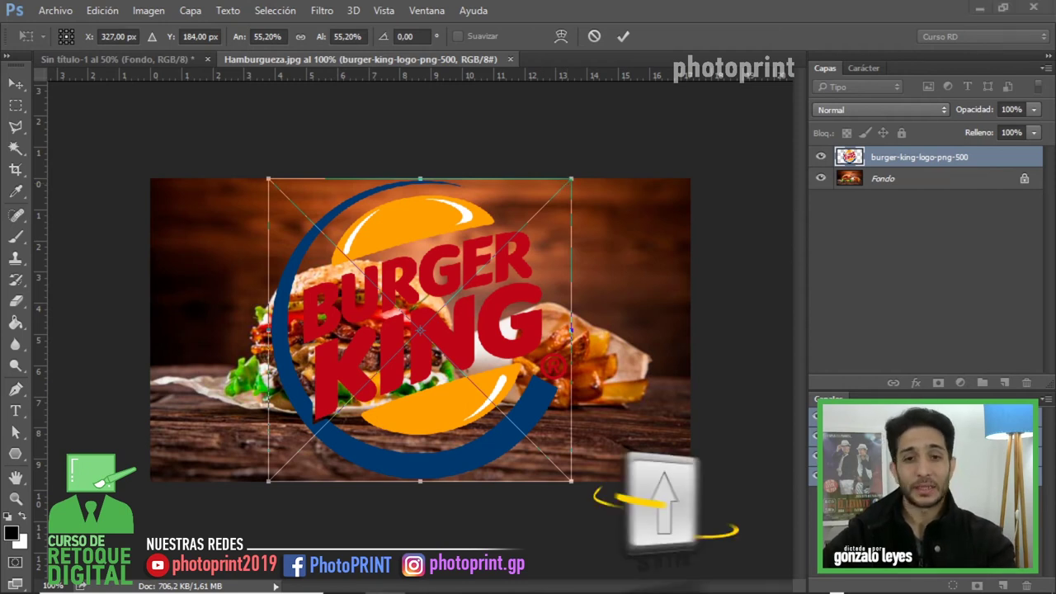
left_click_drag(571, 179, 397, 374)
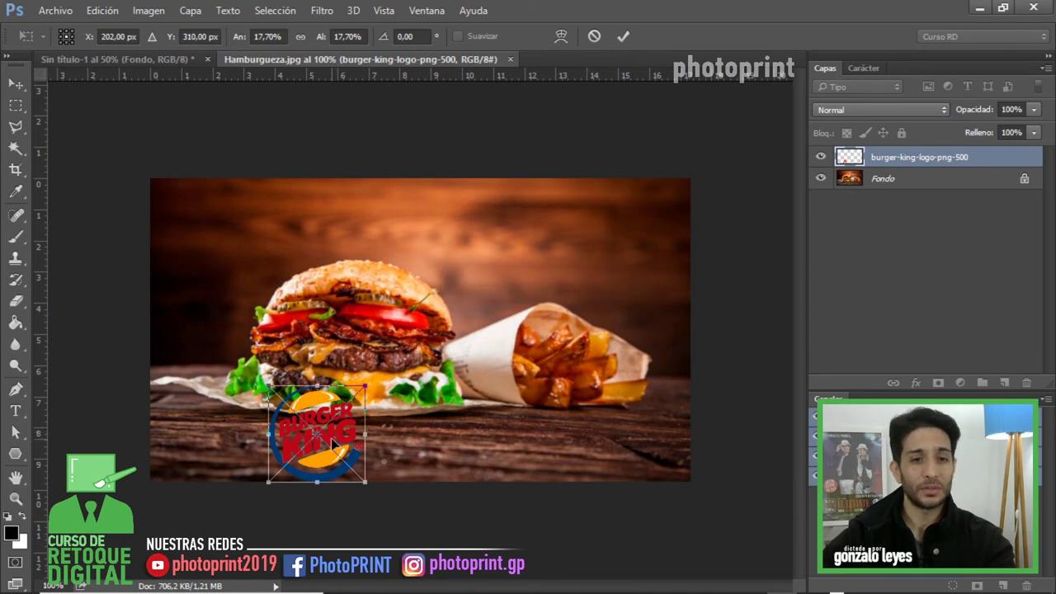
key("Return")
left_click_drag(326, 455, 634, 264)
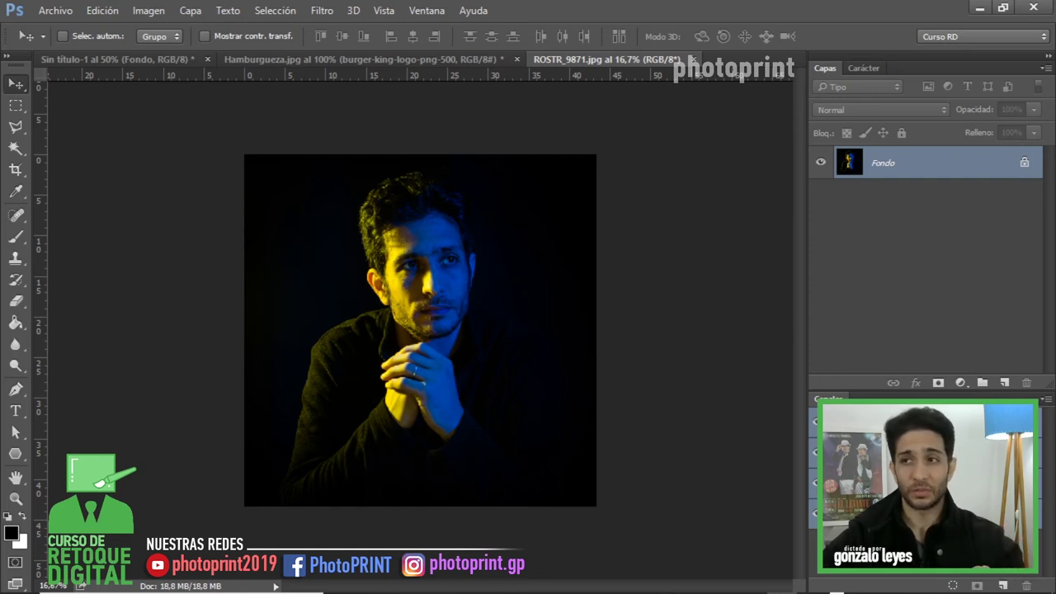
Step: Place instagram-logo-png-2428 on the ROSTR_9871.jpg portrait and scale it proportionally down to a small icon near the photo's lower-left corner
left_click_drag(822, 345, 744, 307)
left_click_drag(526, 333, 516, 335)
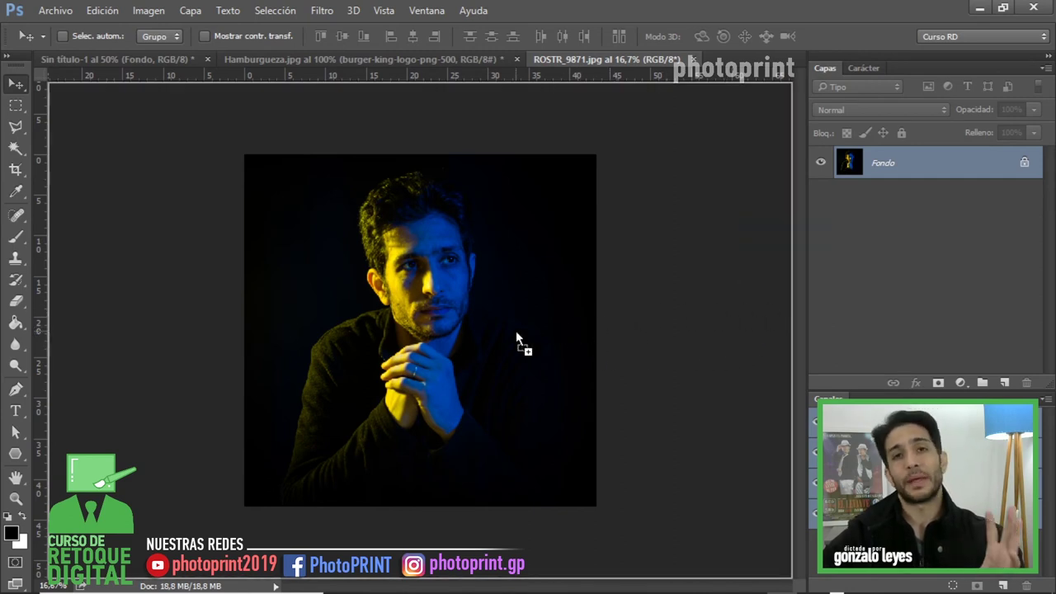
left_click_drag(516, 330, 501, 357)
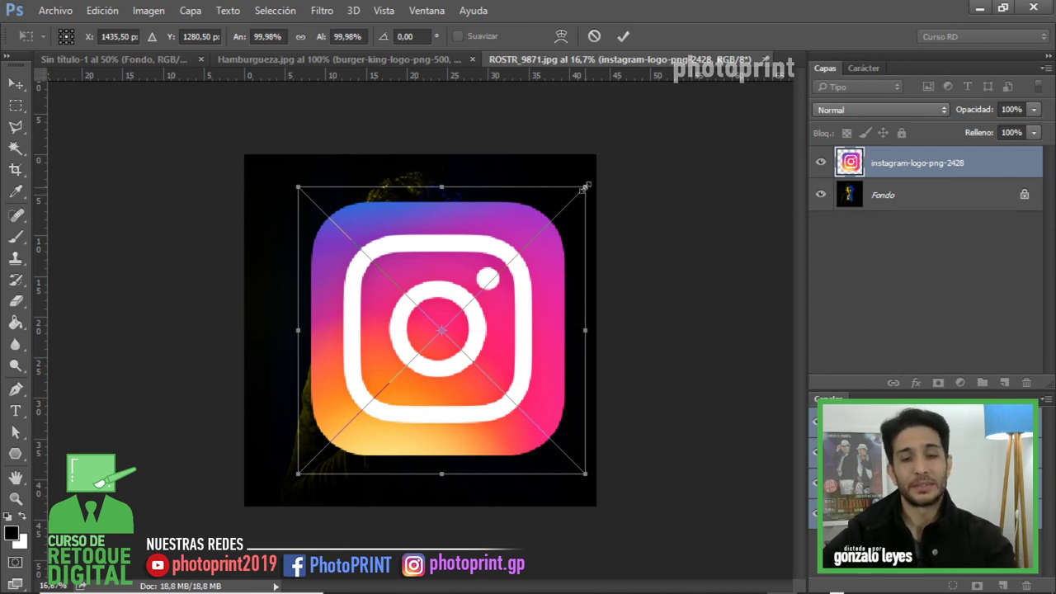
left_click_drag(583, 189, 330, 463)
key("Return")
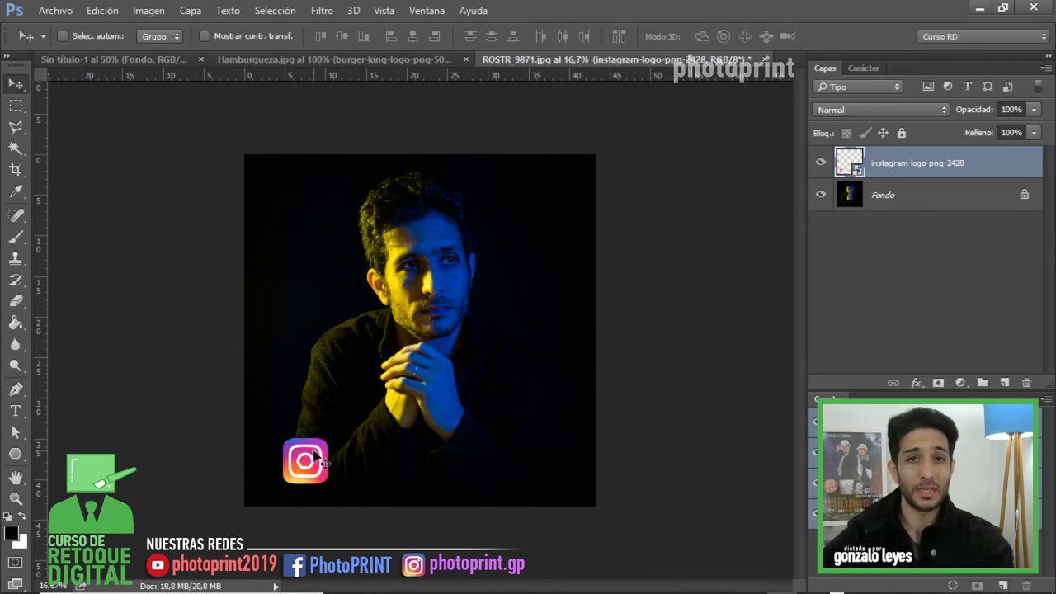
Step: Add the Instagram username as a black text layer and move it beside the Instagram logo on the portrait
left_click(15, 411)
key("v")
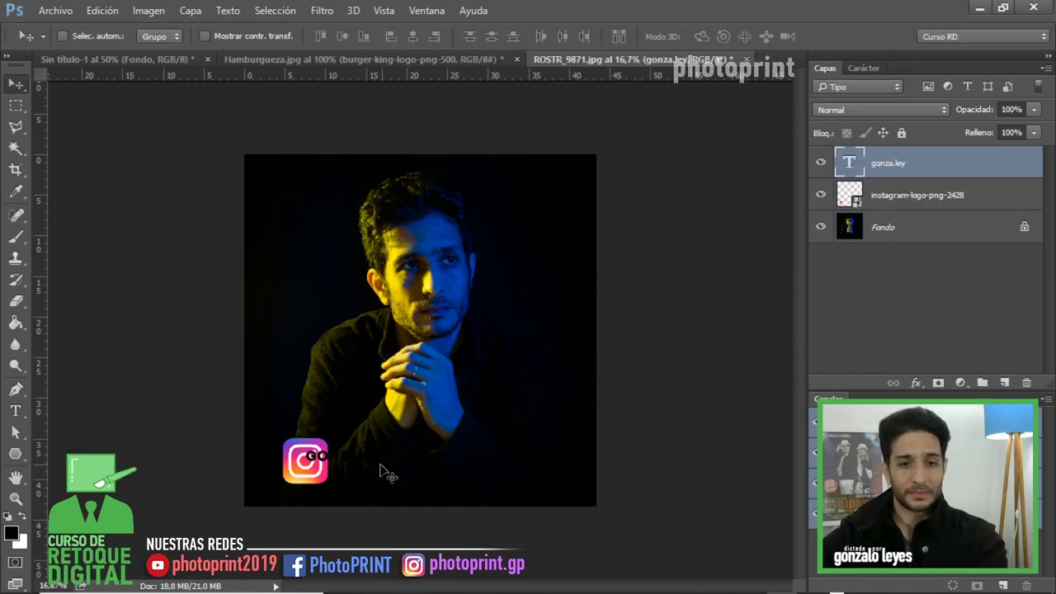
left_click_drag(379, 471, 406, 475)
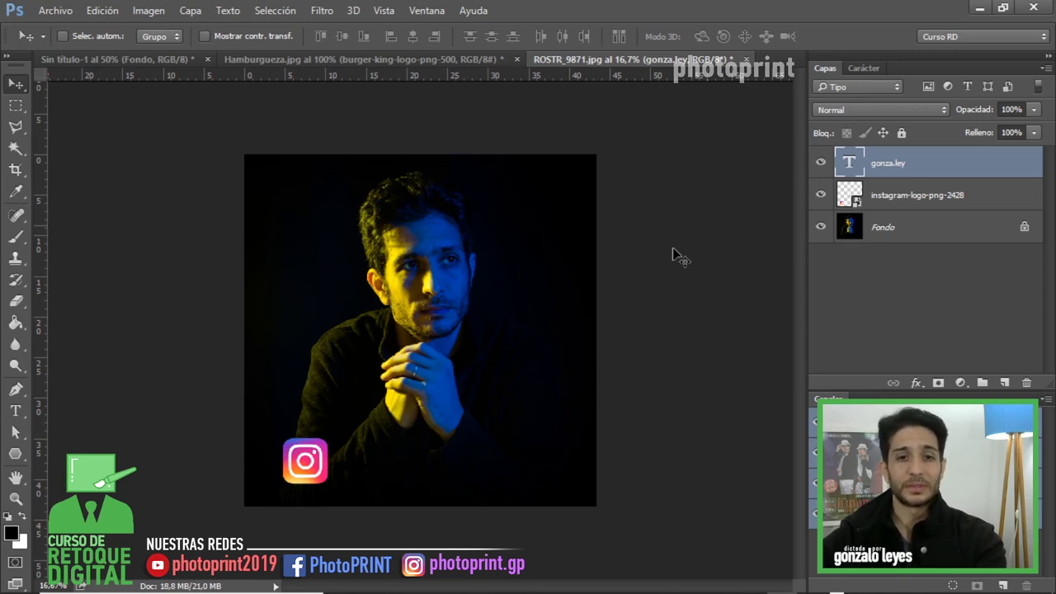
Step: Scale the username text proportionally to about 249.21% and position it just to the right of the Instagram logo
key("ctrl")
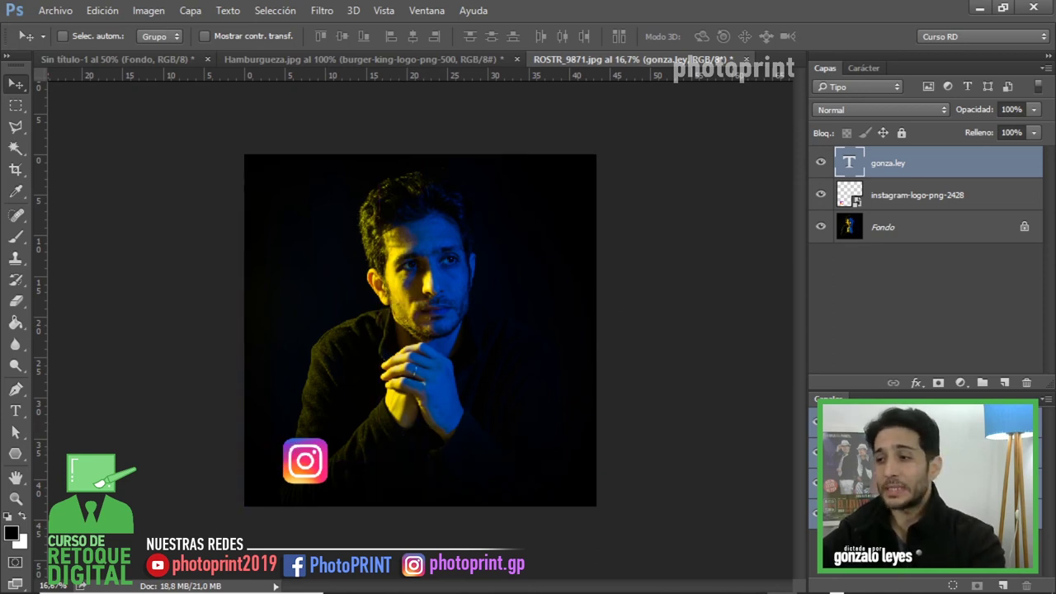
key("ctrl")
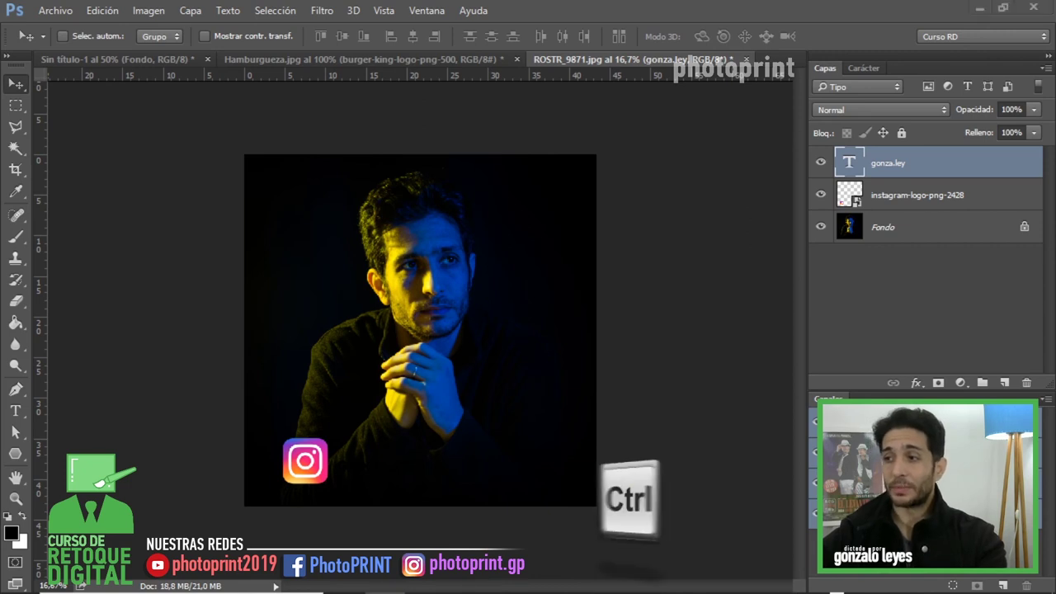
key("ctrl+t")
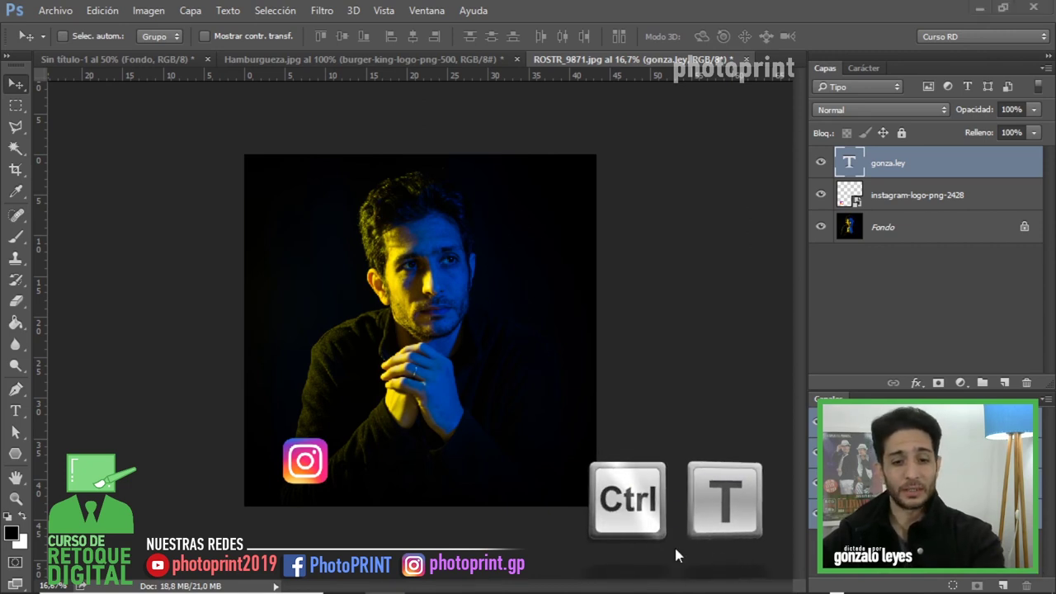
left_click_drag(422, 459, 537, 377)
left_click_drag(500, 450, 490, 464)
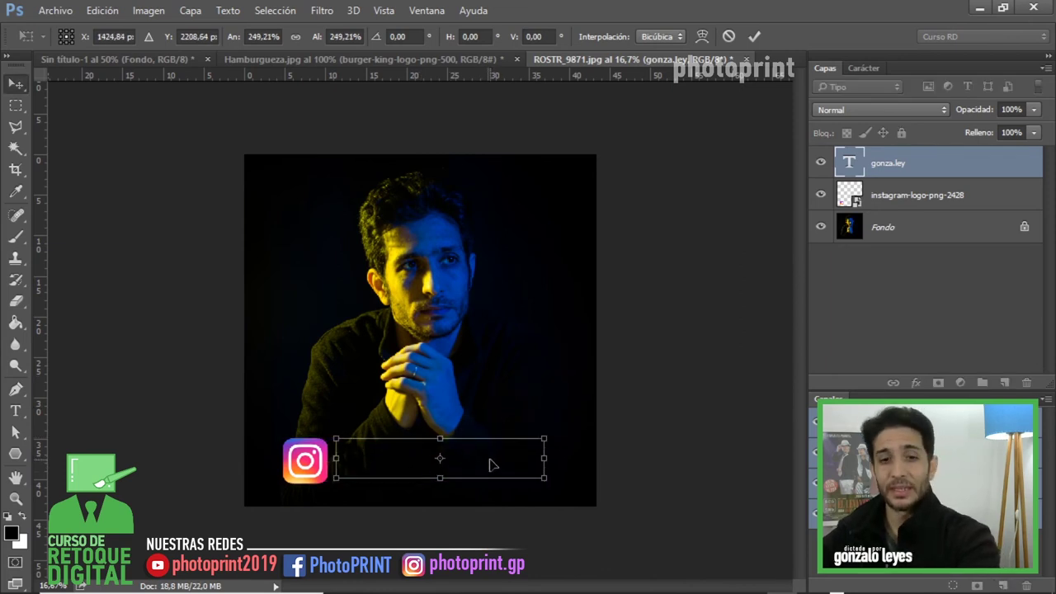
key("Return")
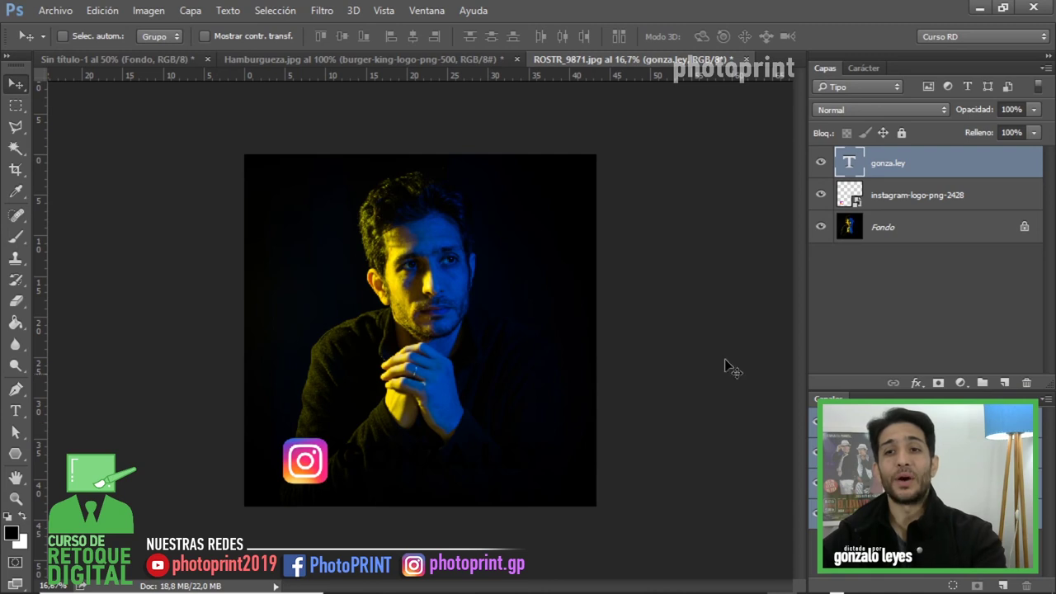
Step: Set the username text colour to a yellow sampled from the lit side of the face (RGB 241, 206, 1), trying other photo tones first
left_click(865, 67)
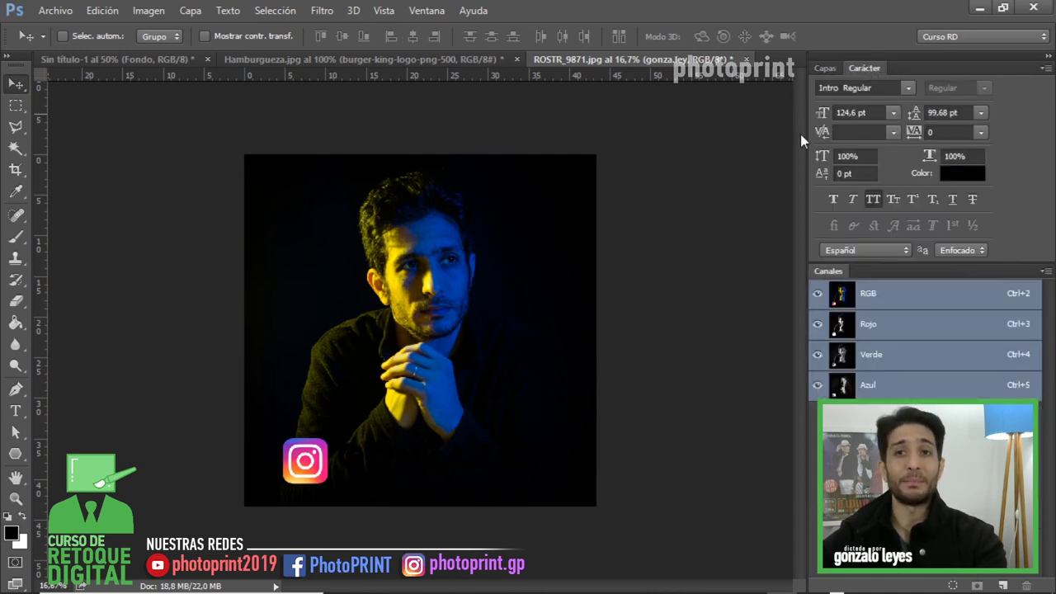
left_click(962, 173)
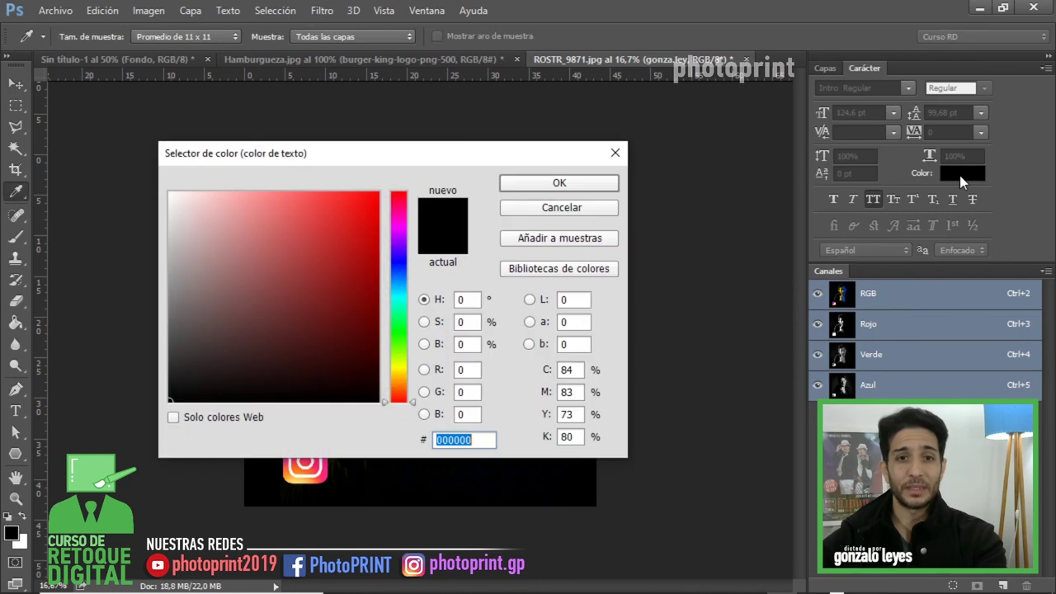
left_click_drag(448, 157, 840, 126)
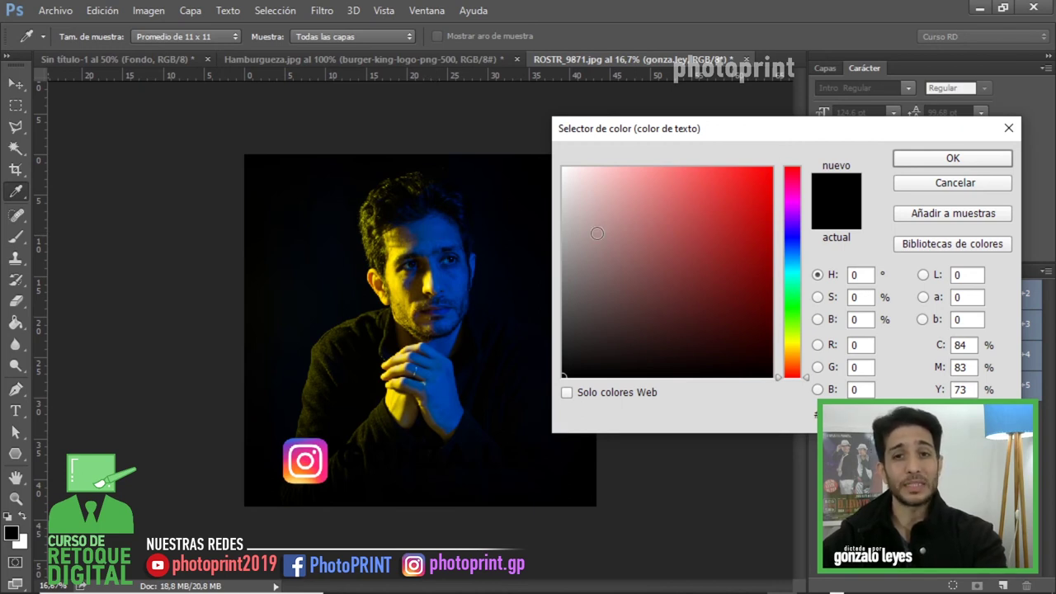
left_click(442, 230)
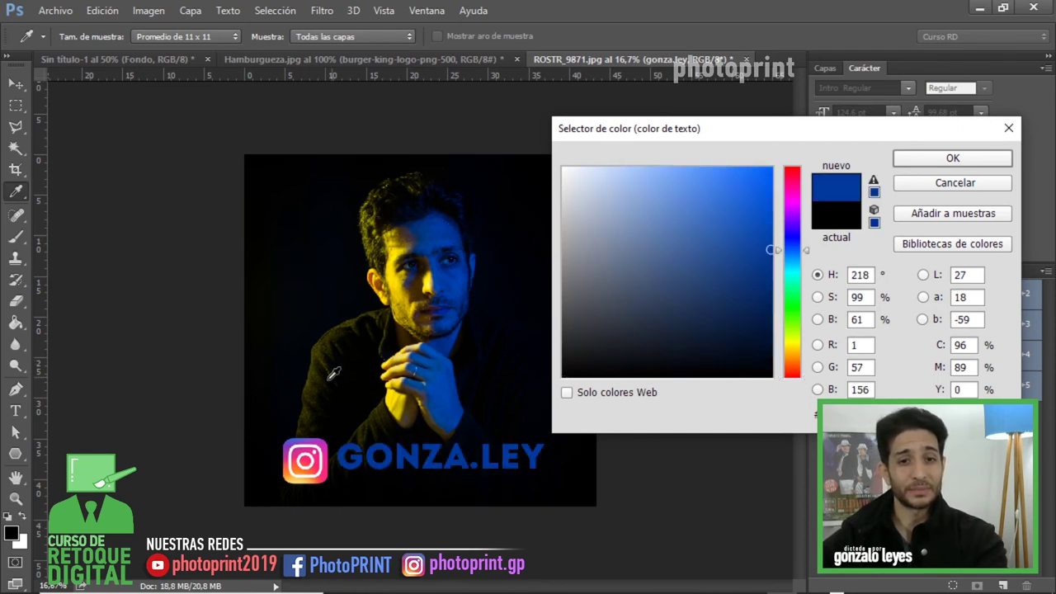
left_click(398, 284)
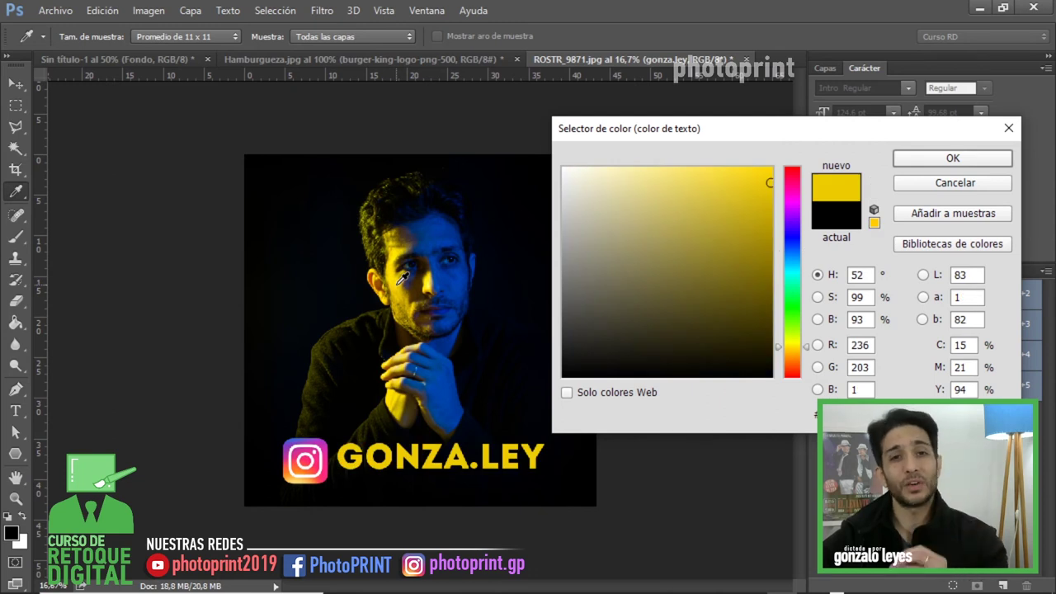
left_click(372, 209)
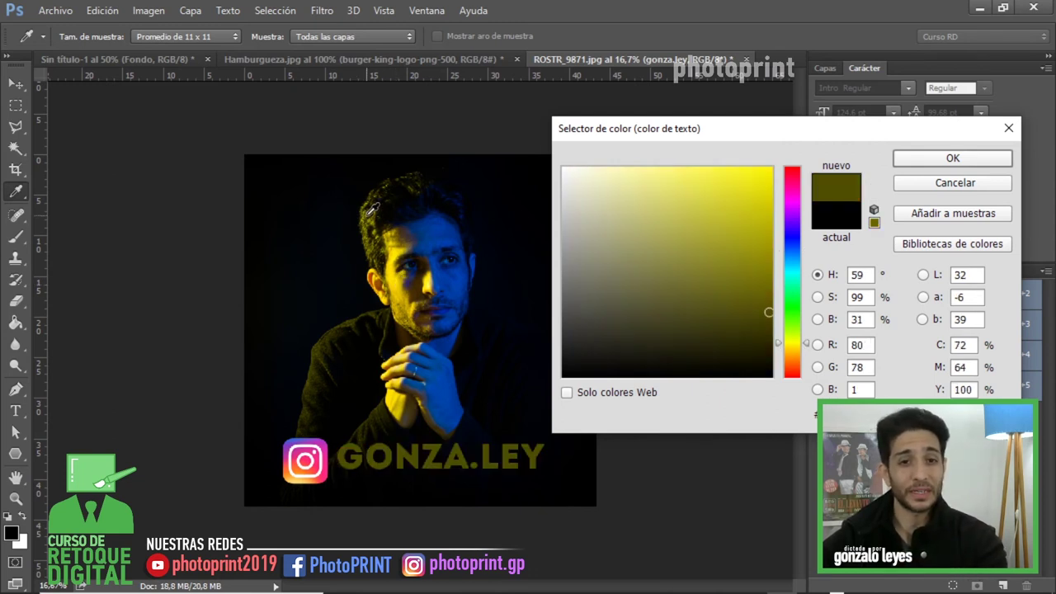
left_click(370, 219)
left_click(388, 244)
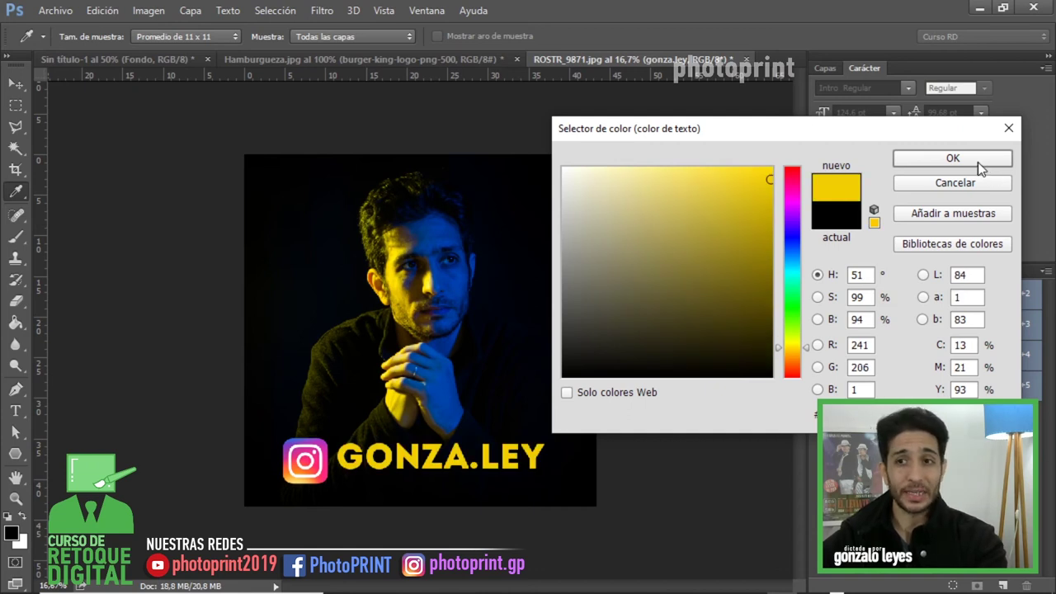
left_click(953, 158)
Step: Move the yellow username text slightly down to centre it vertically with the Instagram logo, and return to the layer list
key("v")
left_click_drag(429, 454, 404, 480)
key("F7")
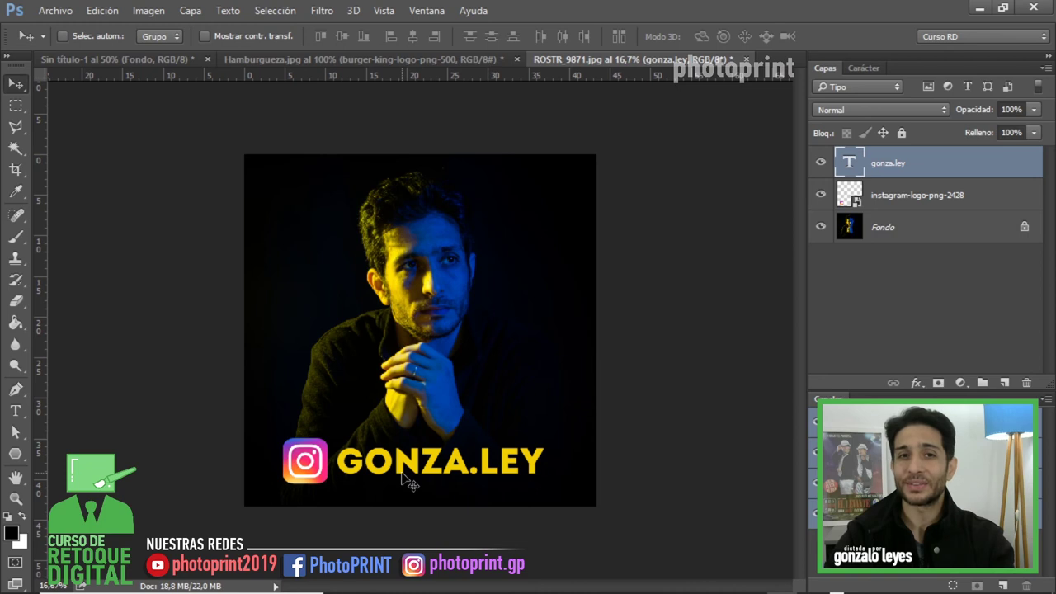
Step: Switch to the Sin título-1 document and hide and re-show the Fondo layer to check the transparency around the exhaust
key("ctrl+Tab")
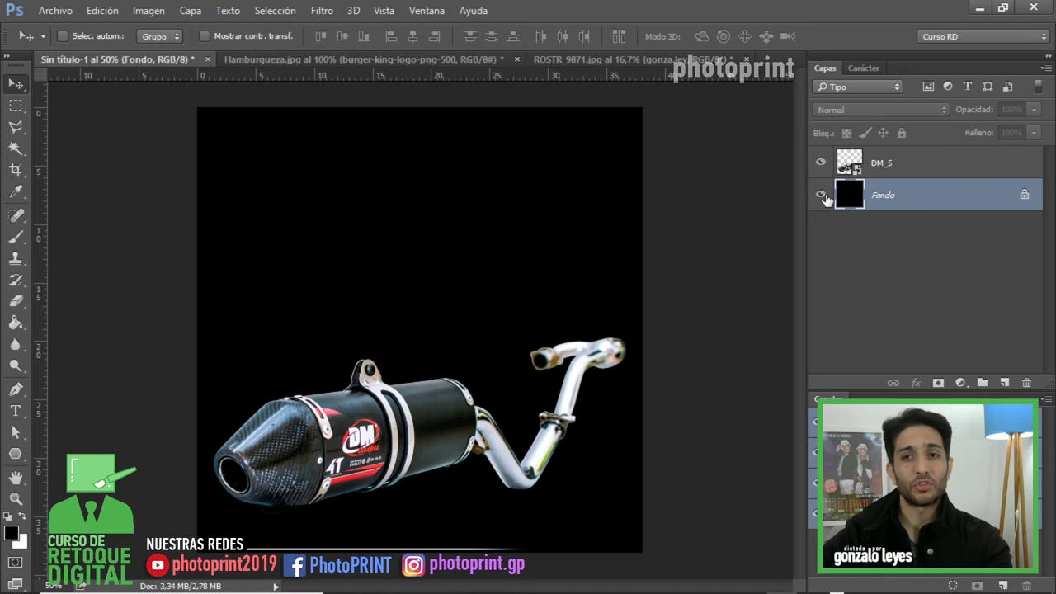
left_click(822, 197)
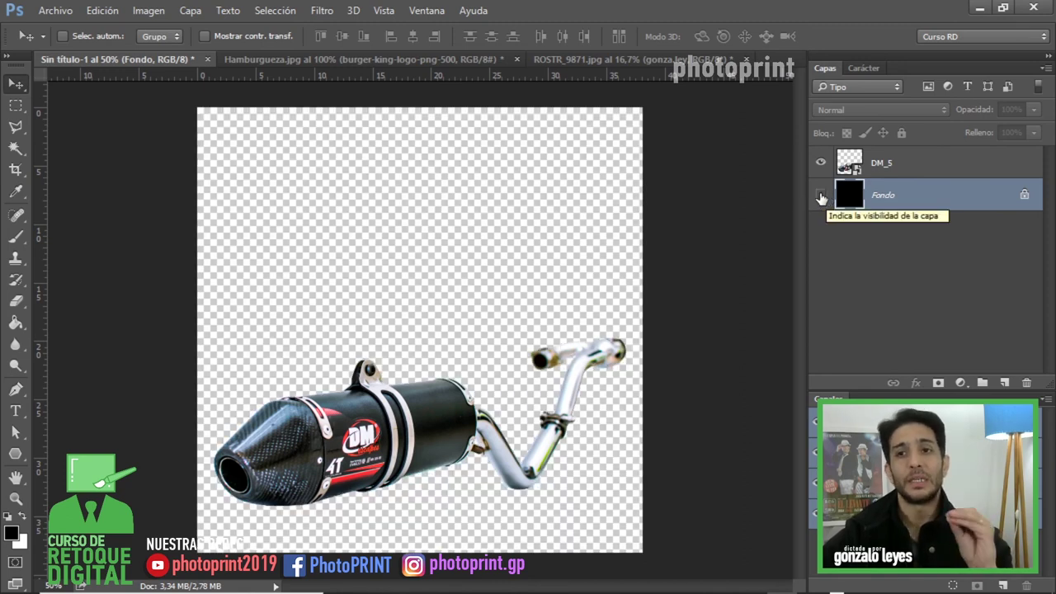
left_click(821, 197)
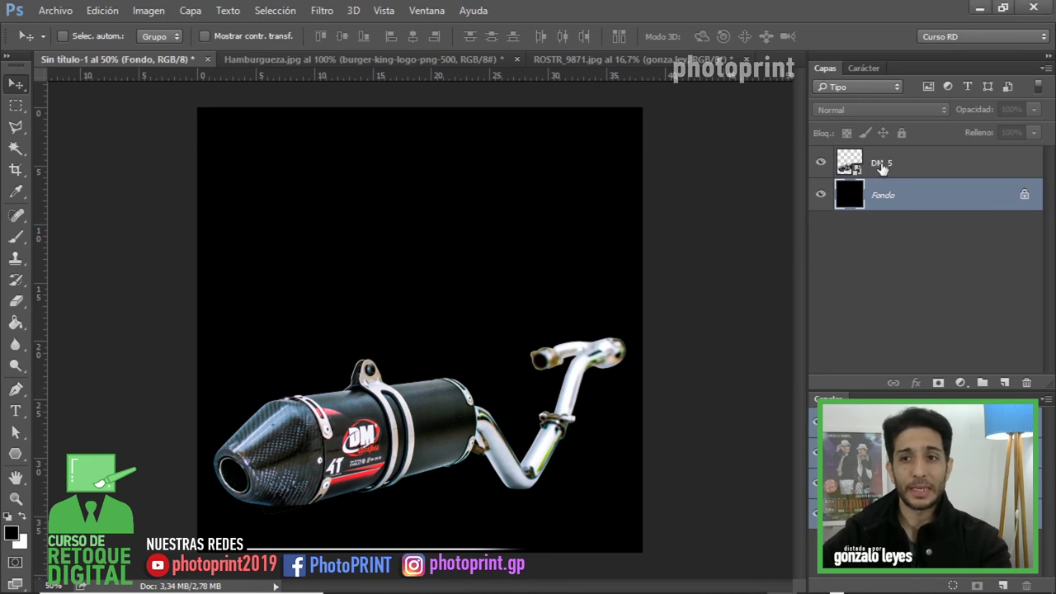
Step: Place Logo RD General above the DM_5 layer, scale it to about 43.9% and position it in the canvas's upper-left corner
left_click(881, 165)
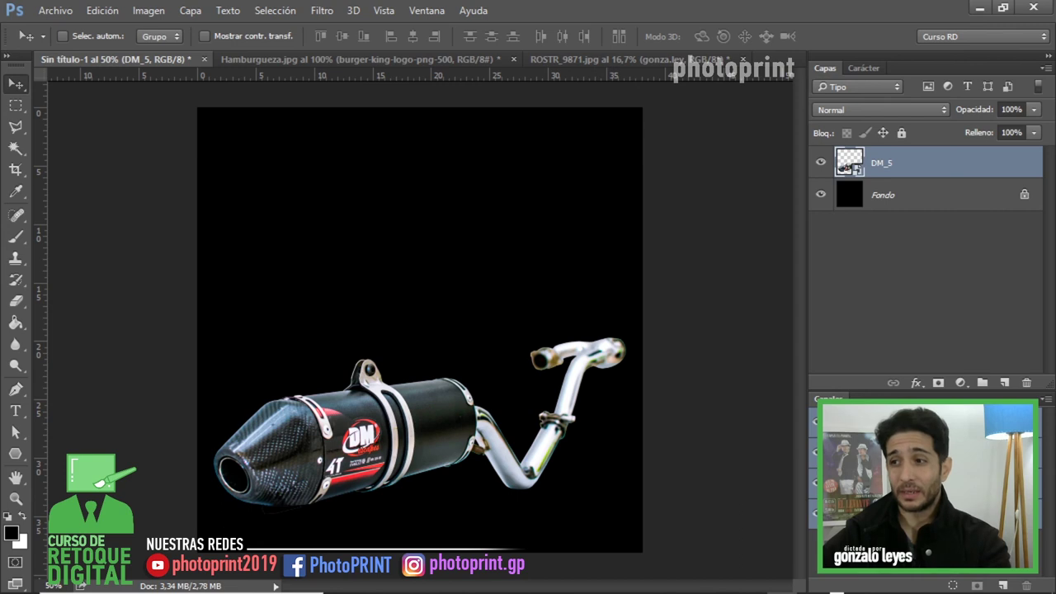
left_click_drag(881, 162, 601, 404)
left_click_drag(484, 225, 485, 226)
left_click_drag(540, 156, 405, 351)
left_click_drag(363, 381, 275, 156)
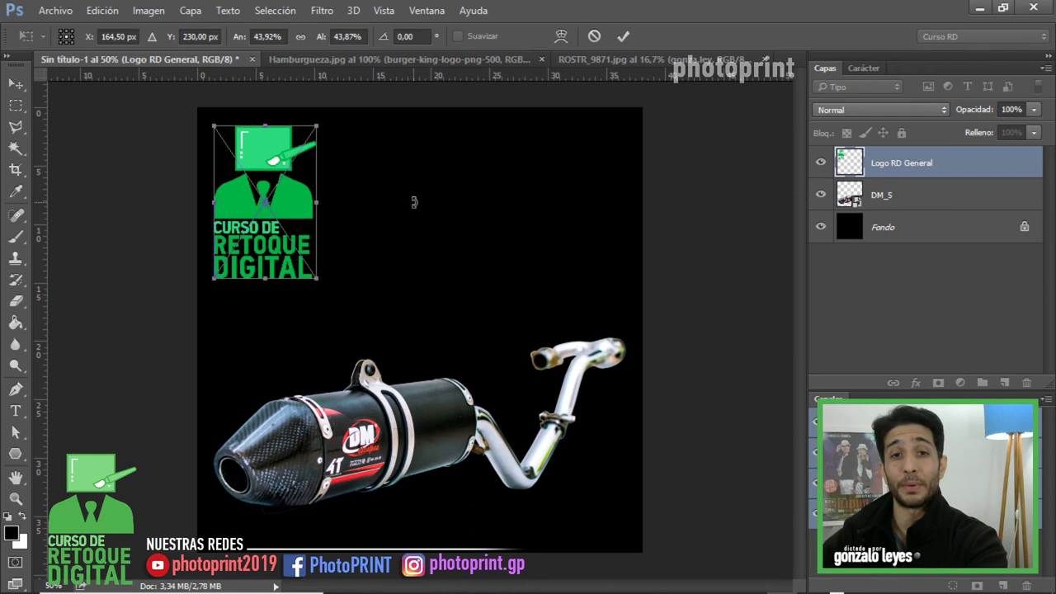
key("Return")
mouse_move(285, 206)
left_mouse_down()
mouse_move(377, 328)
mouse_move(390, 429)
mouse_move(325, 444)
mouse_move(472, 449)
mouse_move(580, 394)
mouse_move(288, 210)
mouse_move(299, 215)
left_mouse_up()
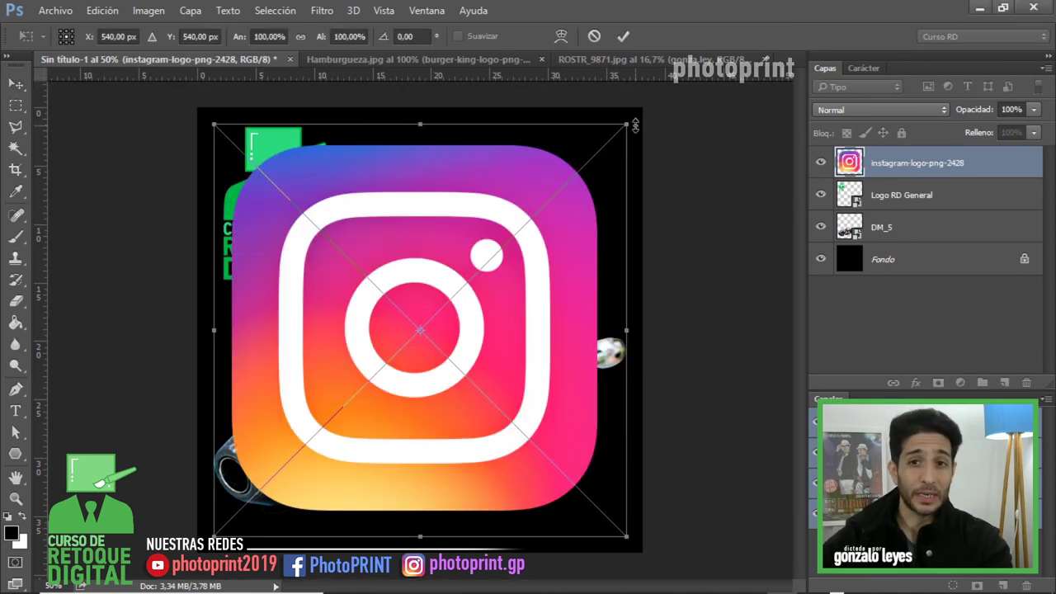
Step: Place instagram-logo-png-2428 in the exhaust composition, scale it down to a small icon and move it level with the top of the green logo, right of centre
left_click_drag(621, 130, 265, 452)
key("Return")
left_click_drag(245, 512, 472, 164)
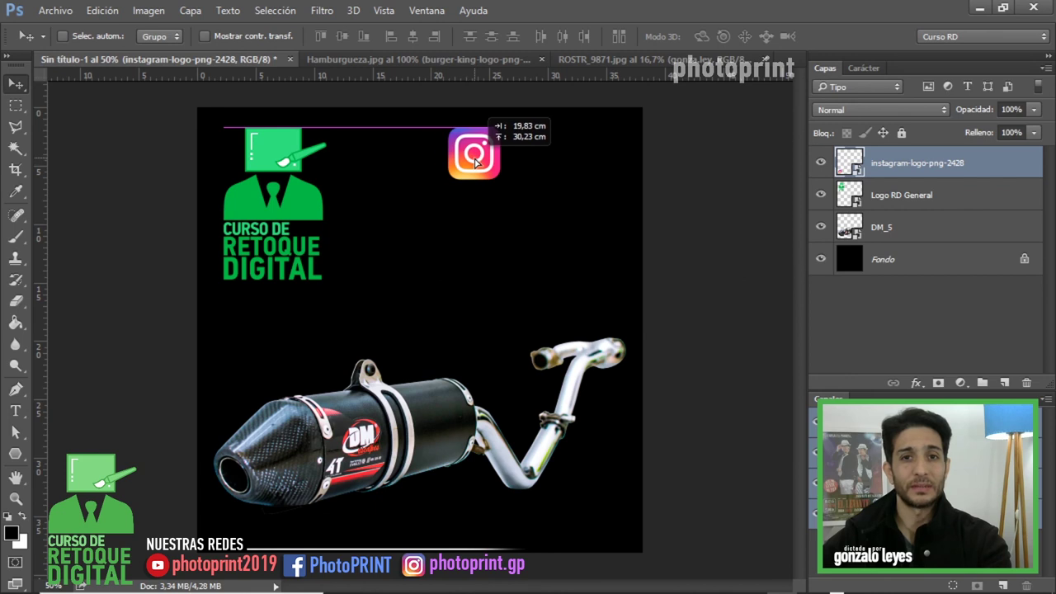